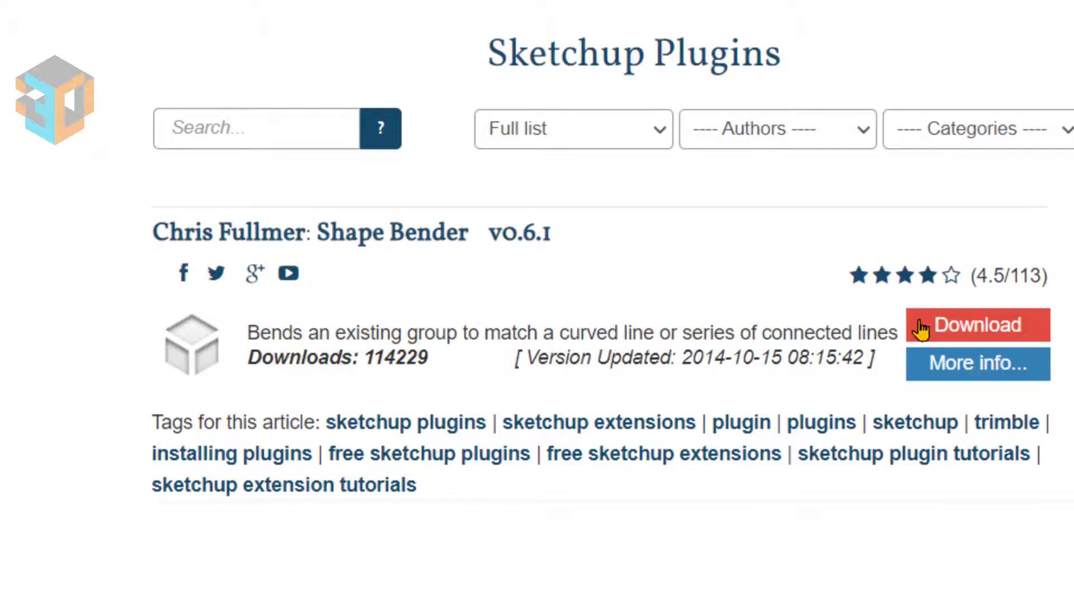
# Request the Shape Bender v0.6.1 plugin download and open the registration form for a free sketchUcation account.
pyautogui.click(920, 330)
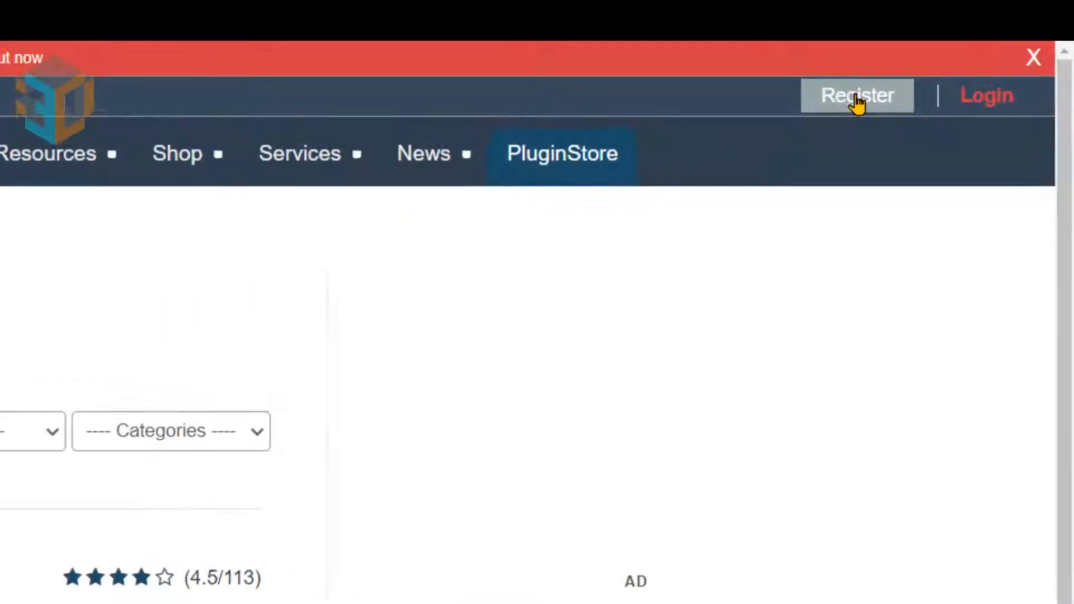
pyautogui.click(857, 99)
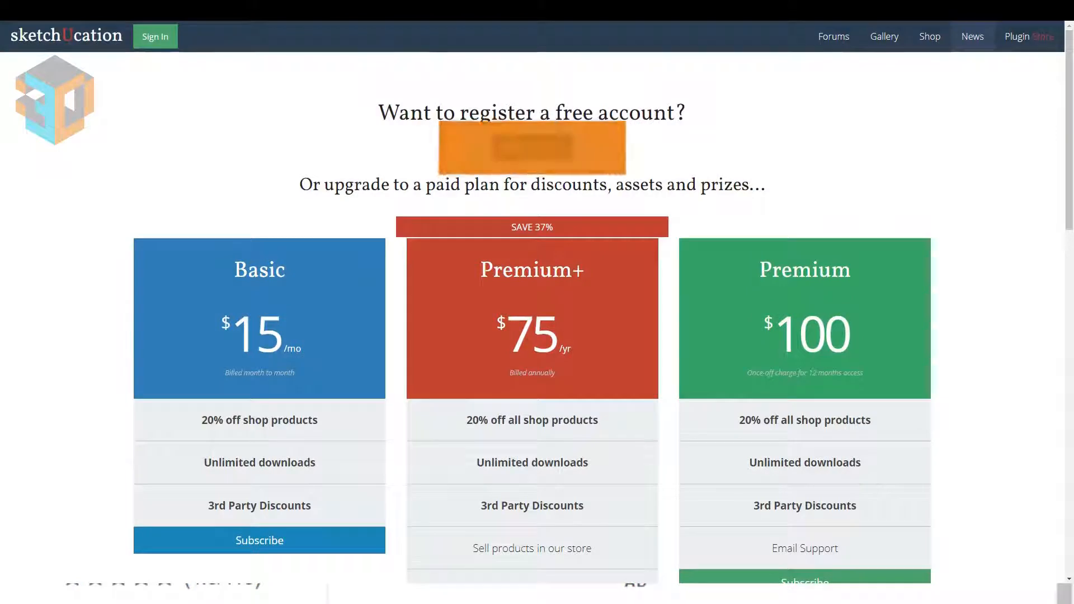
pyautogui.click(534, 147)
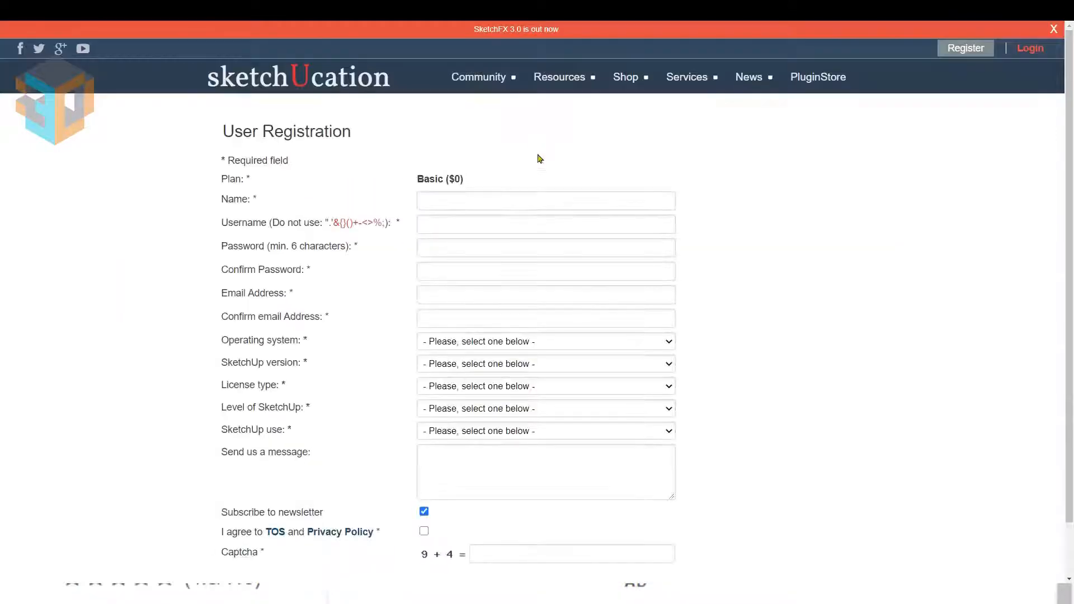
pyautogui.scroll(-1, 520, 216)
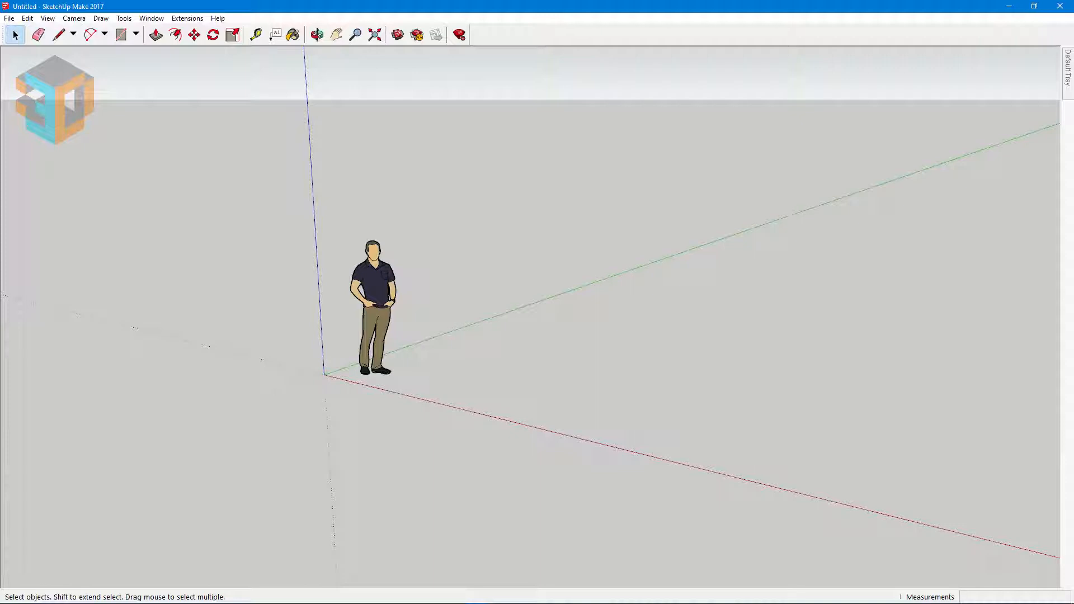
# Switch to SketchUp and install the extension file clf_shape_bender_v055_v0.6.1.rbz through the Extension Manager.
pyautogui.click(151, 18)
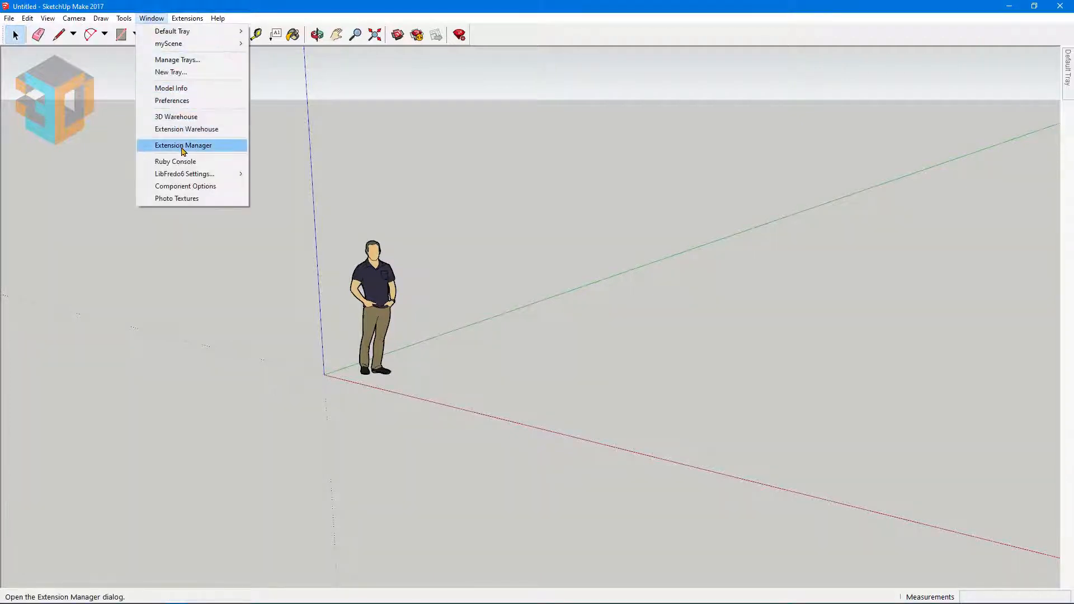
pyautogui.click(182, 150)
pyautogui.click(330, 424)
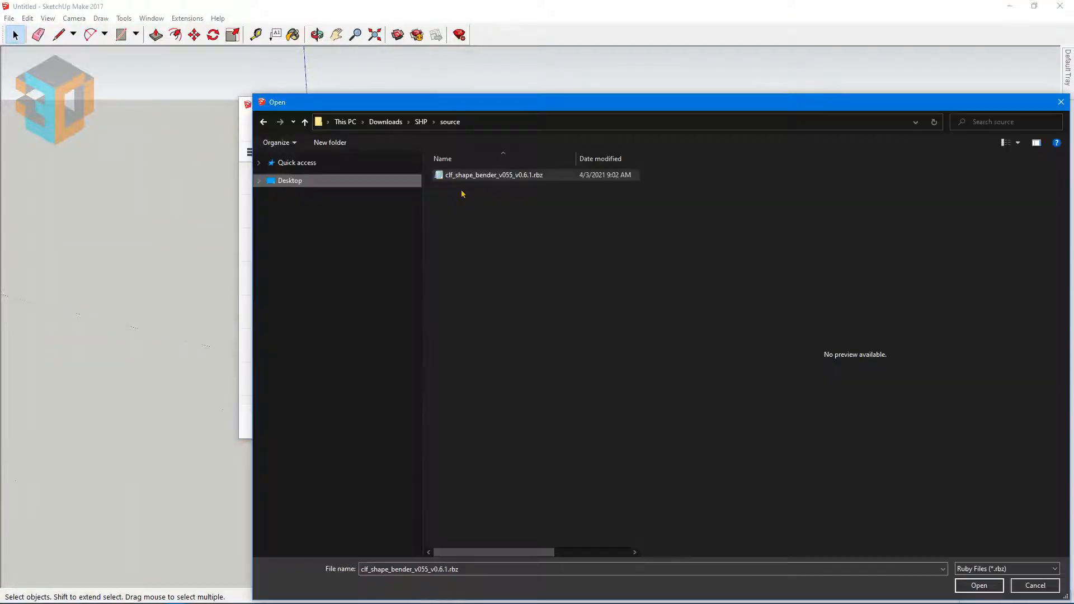
pyautogui.click(472, 177)
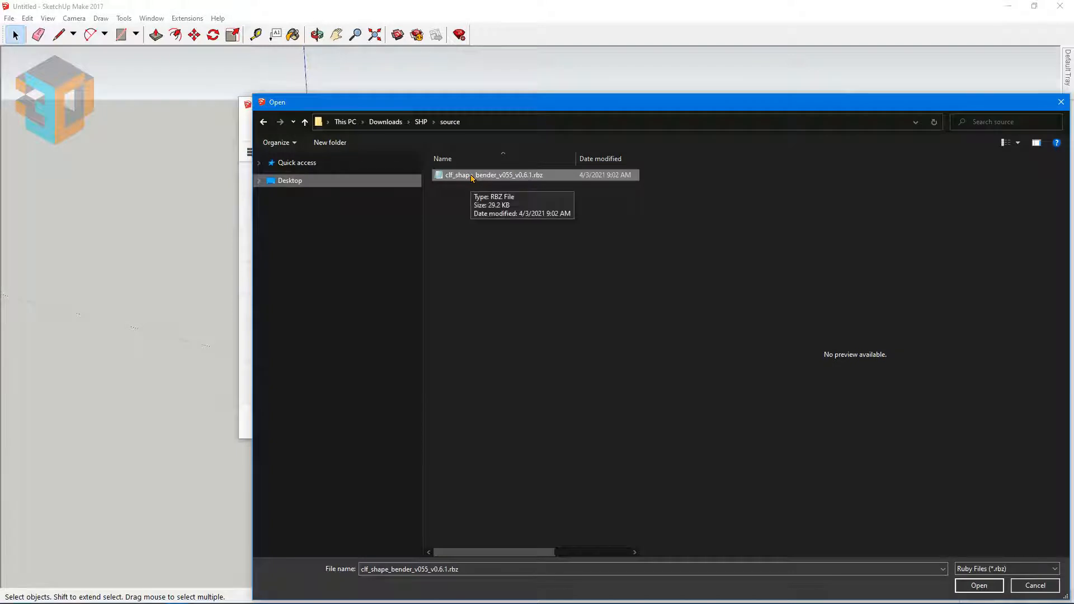
pyautogui.click(979, 585)
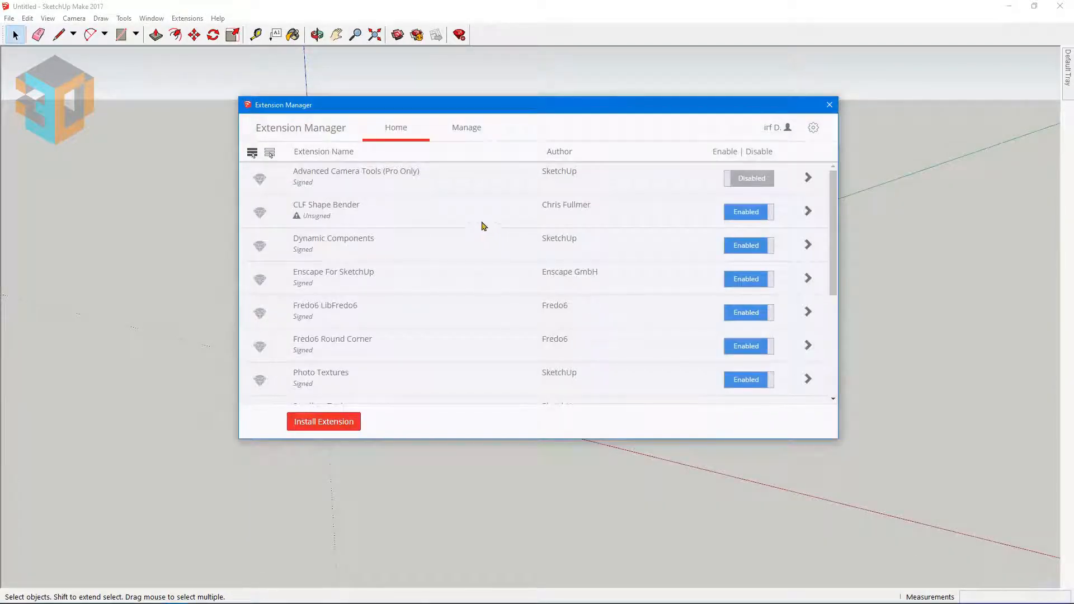
pyautogui.click(334, 215)
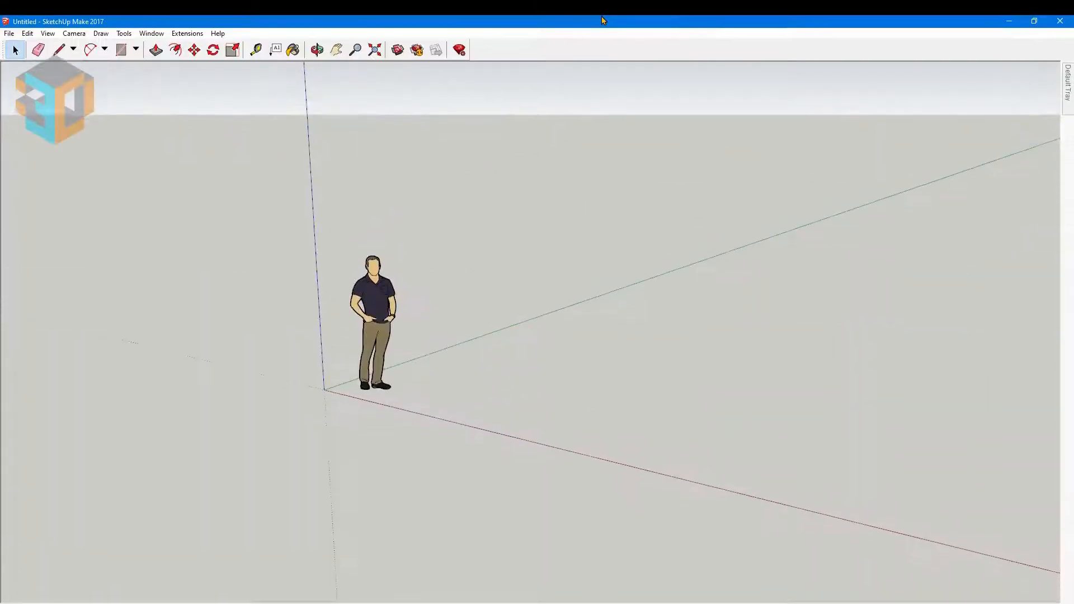
# Check where the Shape Bender command is listed among the installed extensions.
pyautogui.click(188, 19)
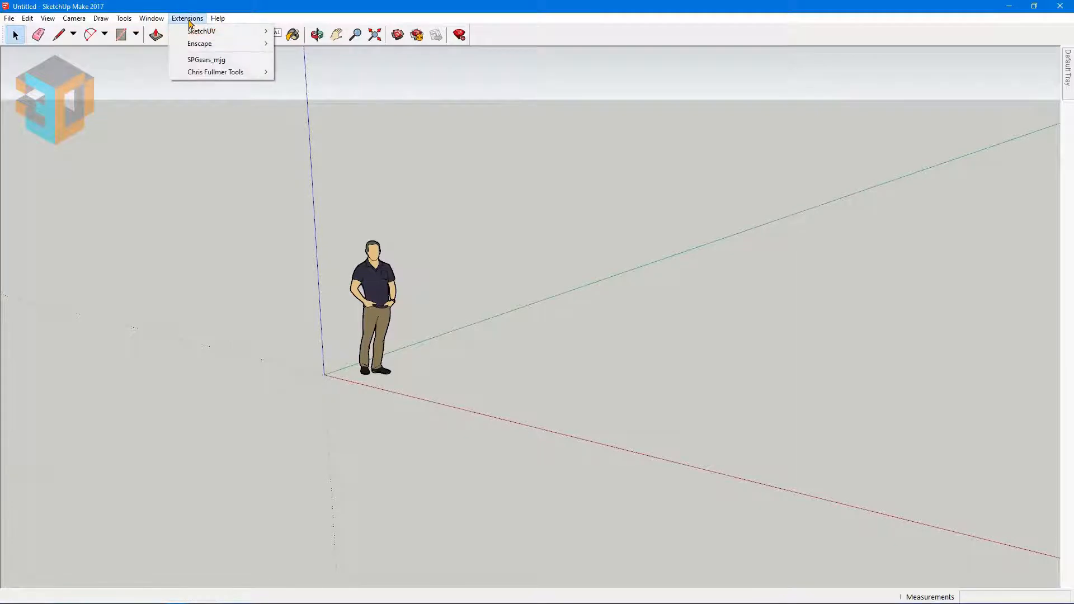
pyautogui.moveTo(199, 72)
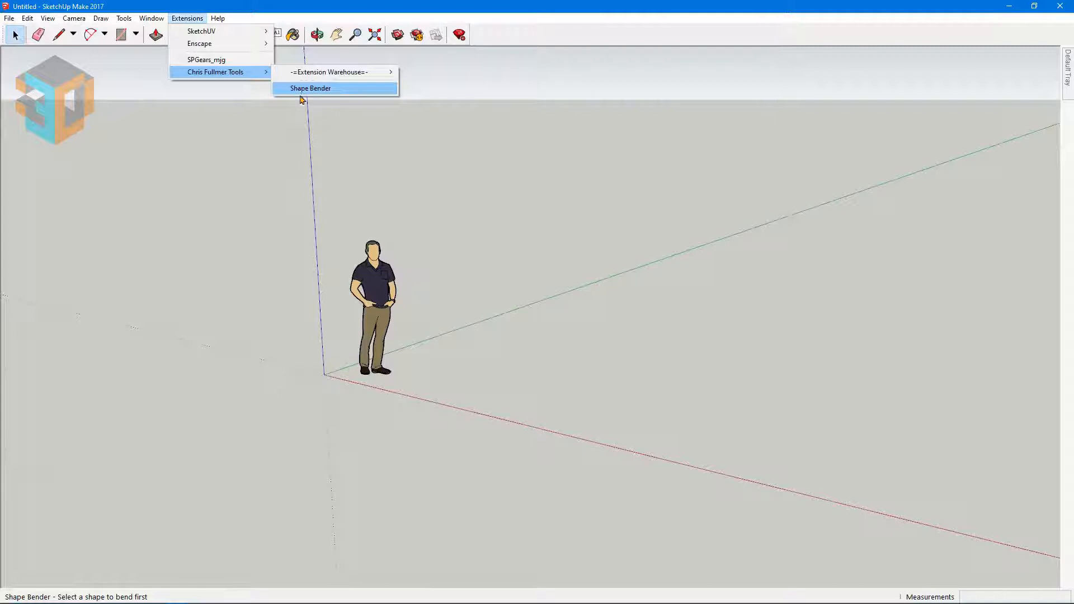
pyautogui.click(313, 137)
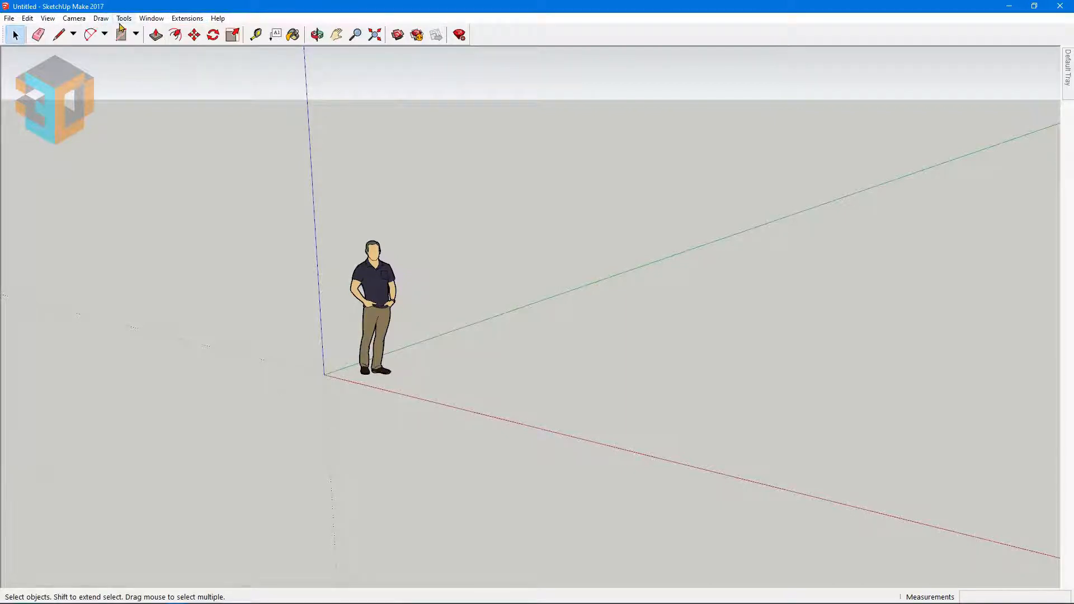
# Show the Shape Bender toolbar in the workspace.
pyautogui.click(48, 18)
pyautogui.click(65, 32)
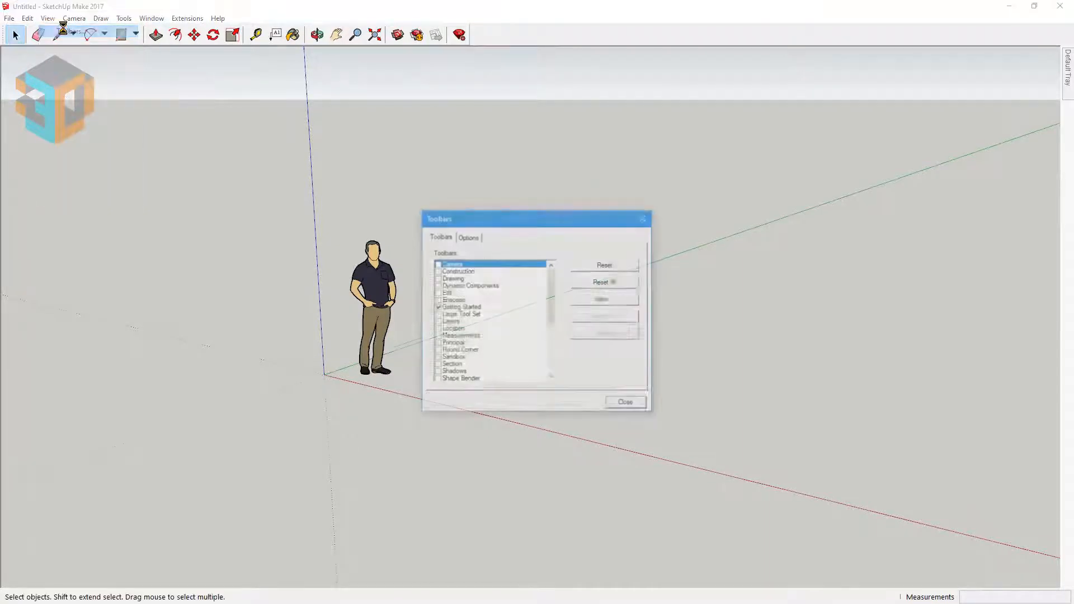
pyautogui.scroll(-1, 551, 291)
pyautogui.moveTo(551, 291); pyautogui.dragTo(552, 306)
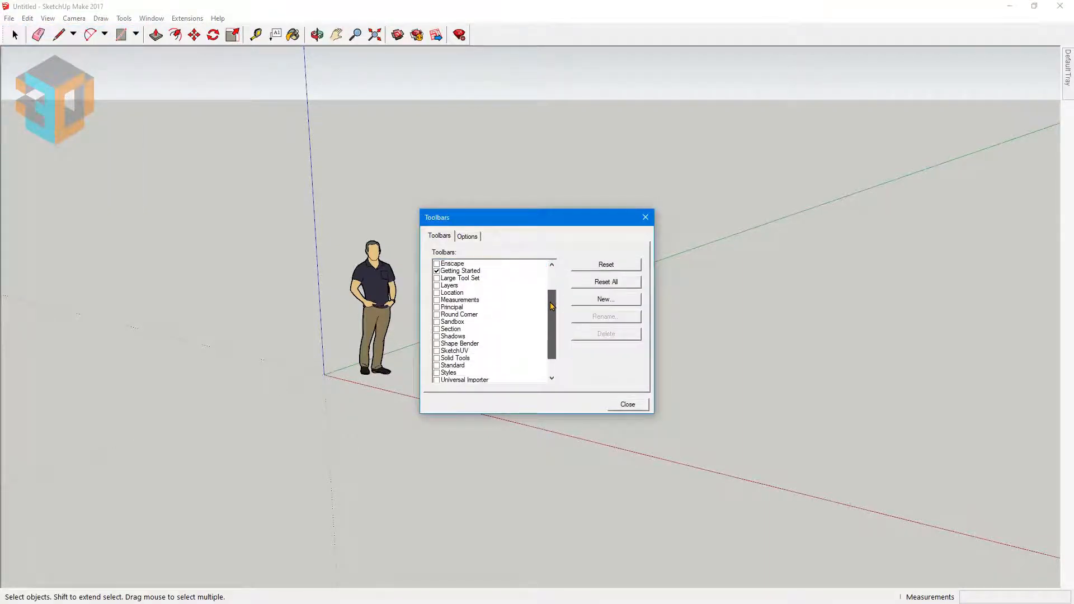
pyautogui.click(437, 343)
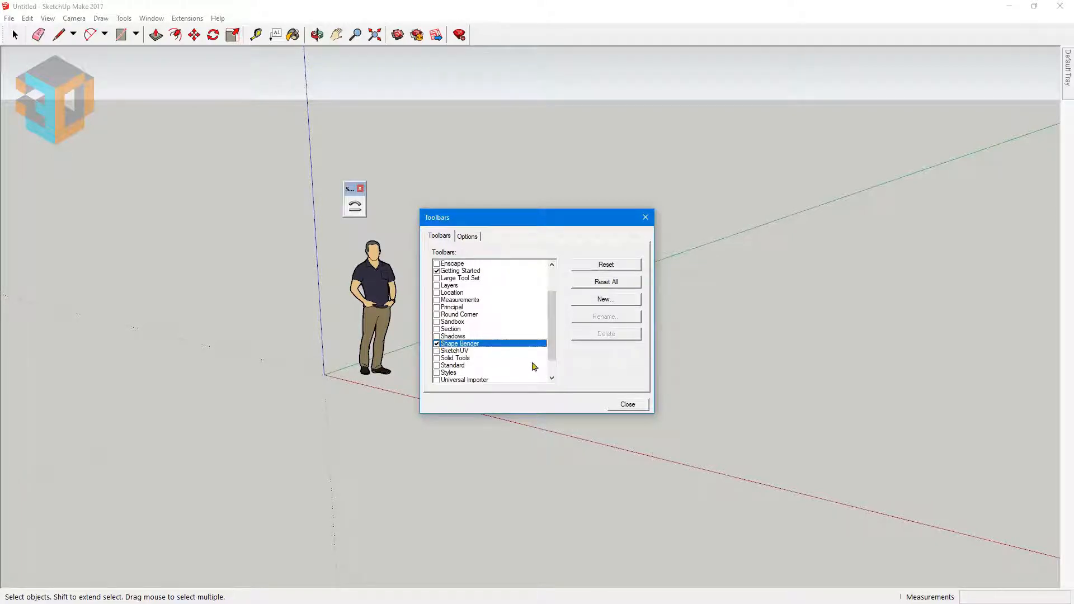
pyautogui.click(638, 404)
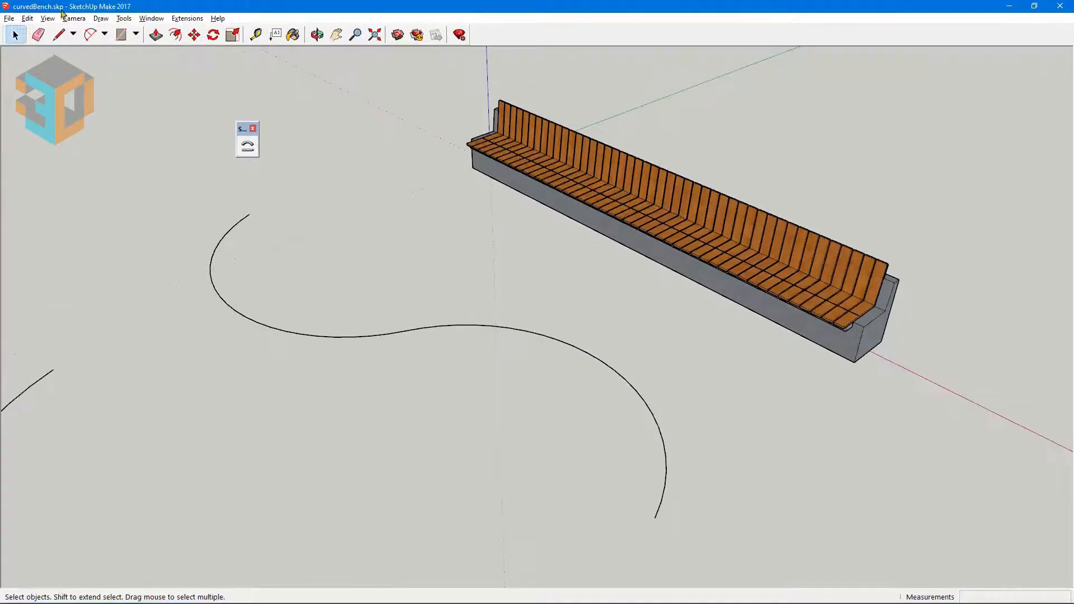
# Bend the straight bench along the S-shaped curve with Shape Bender, using the straight line on the bench as reference.
pyautogui.click(611, 171)
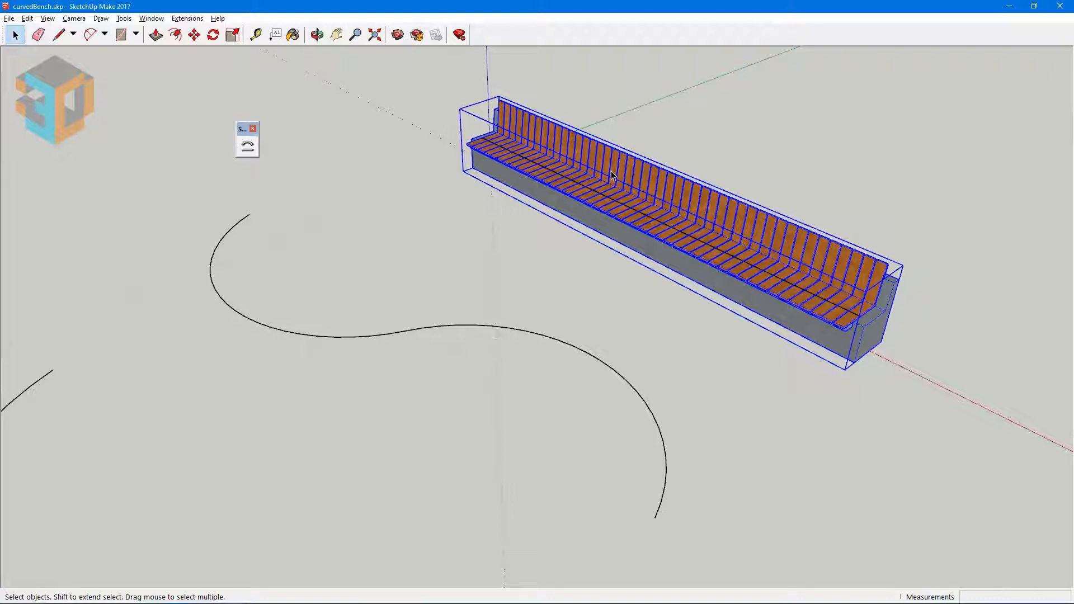
pyautogui.click(250, 146)
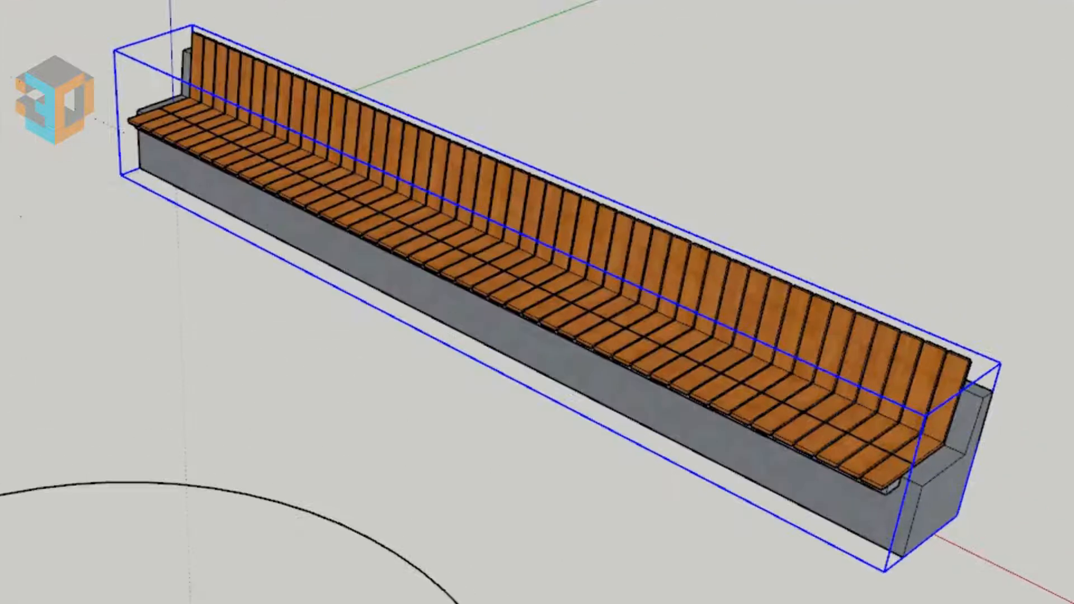
pyautogui.click(251, 152)
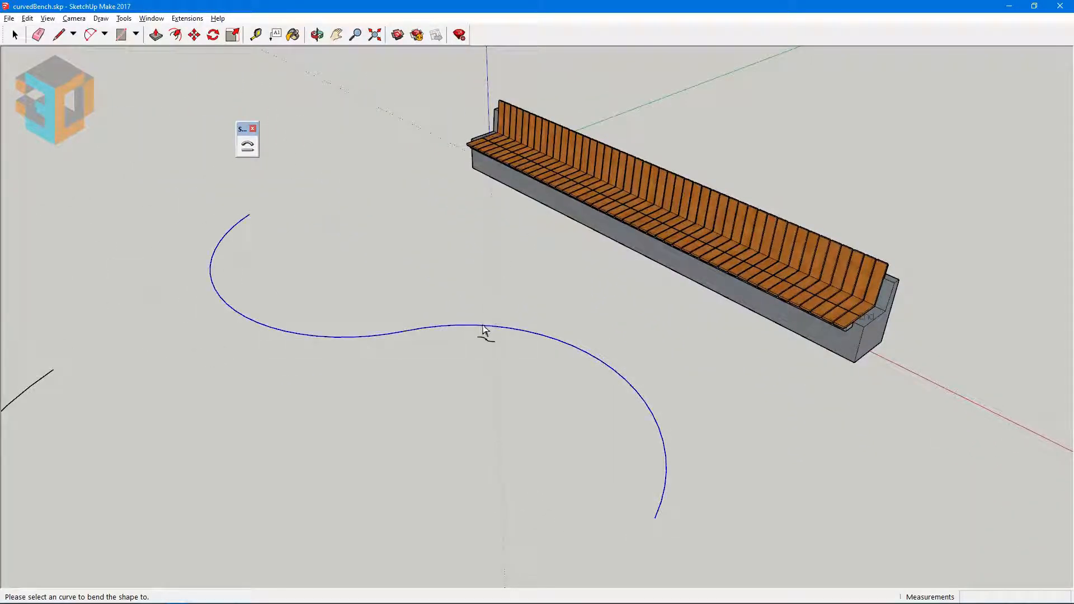
pyautogui.click(483, 327)
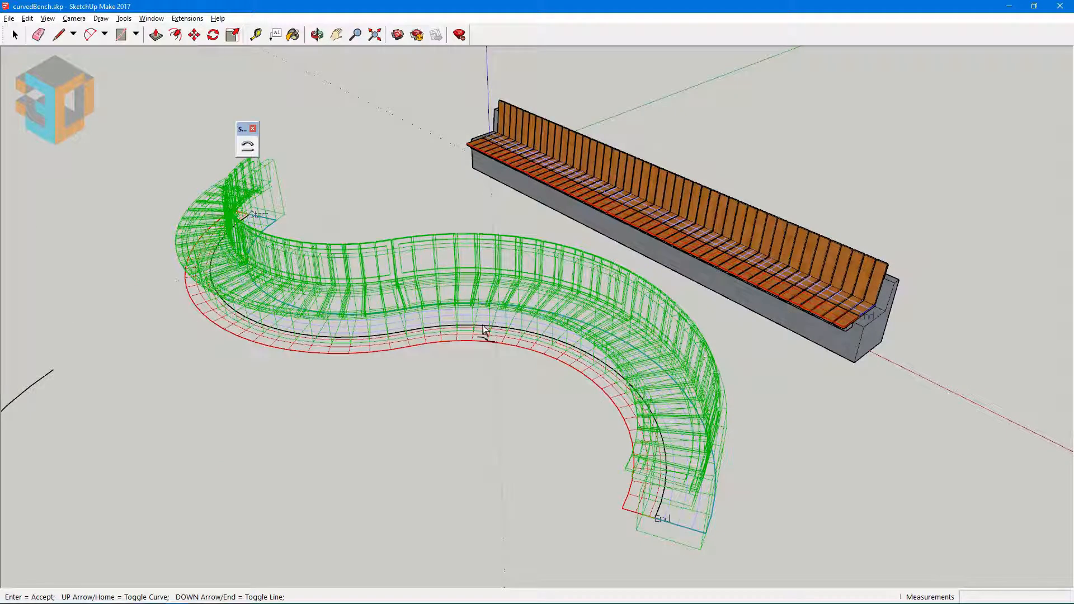
pyautogui.press('Return')
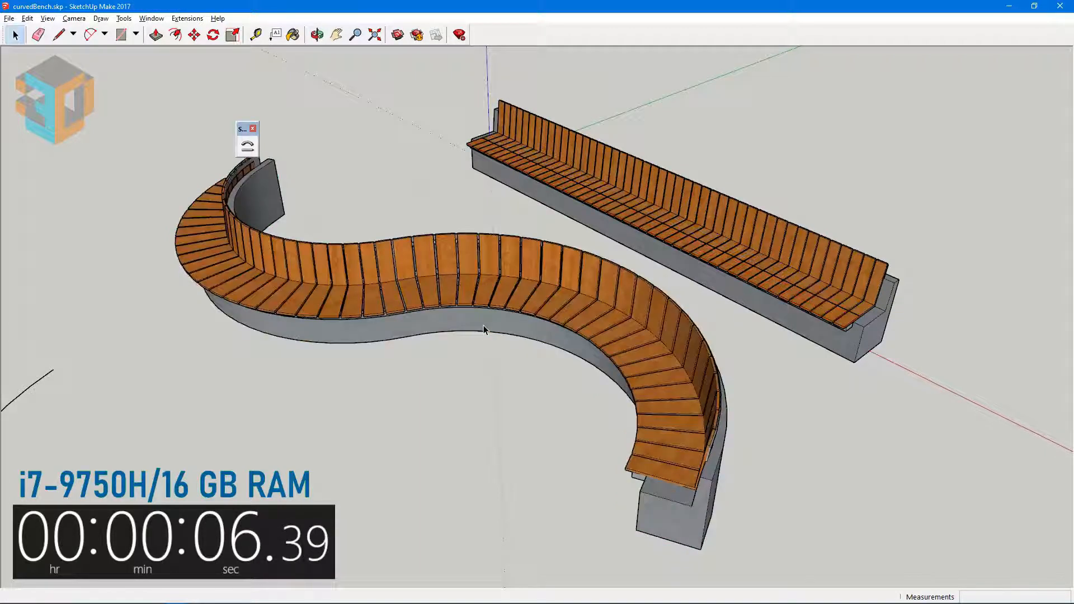
# Bend the straight bench along the open C-shaped arc with Shape Bender, using the line along its seat as reference.
pyautogui.scroll(3, 783, 140)
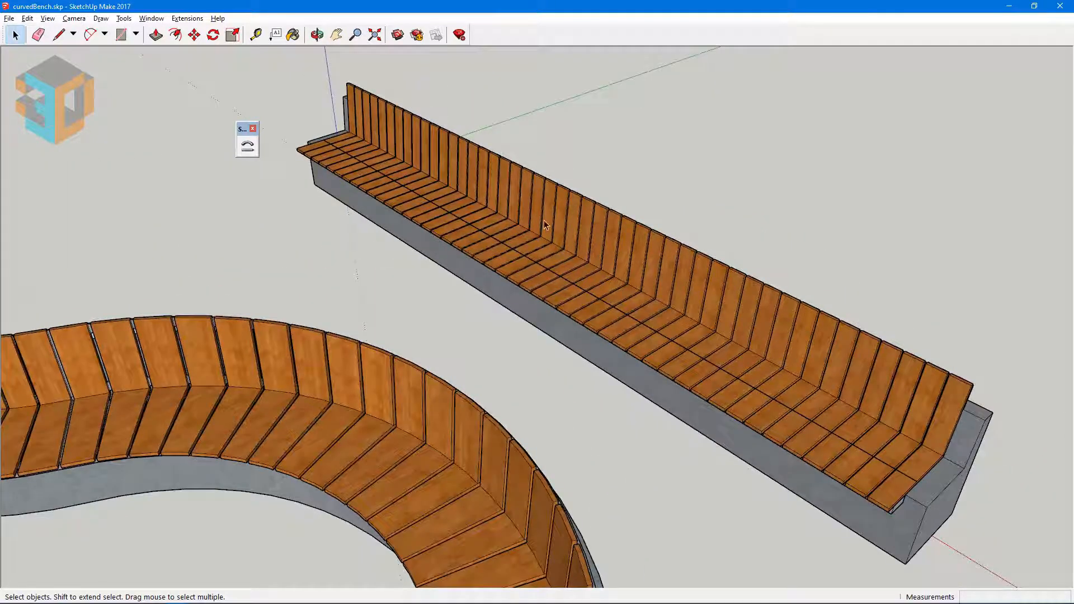
pyautogui.click(544, 221)
pyautogui.click(248, 148)
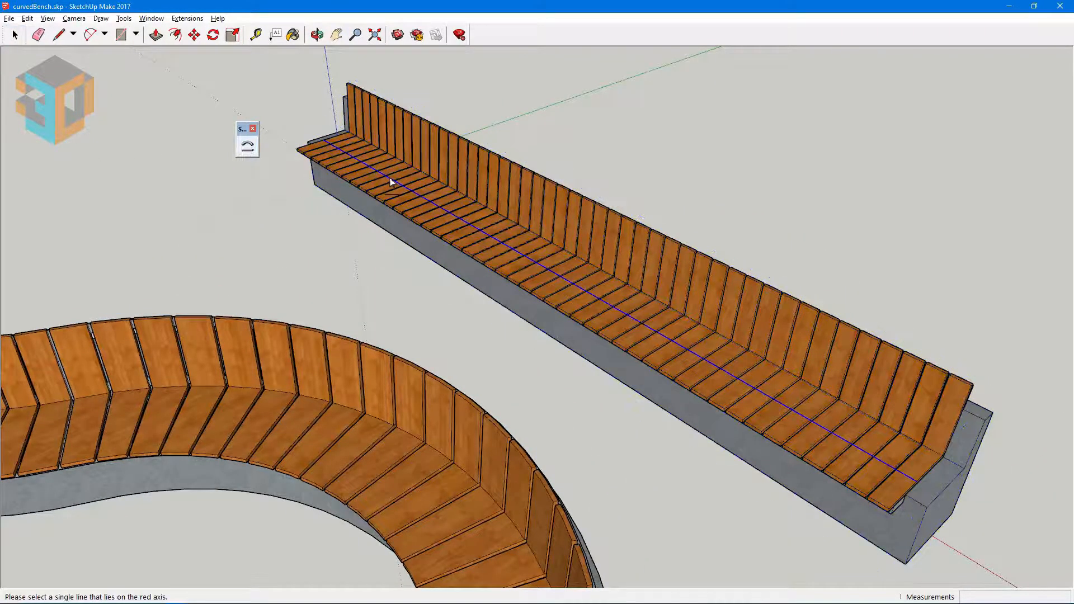
pyautogui.click(390, 182)
pyautogui.keyDown('shift'); pyautogui.moveTo(250, 533); pyautogui.dragTo(641, 253, button='middle'); pyautogui.keyUp('shift')
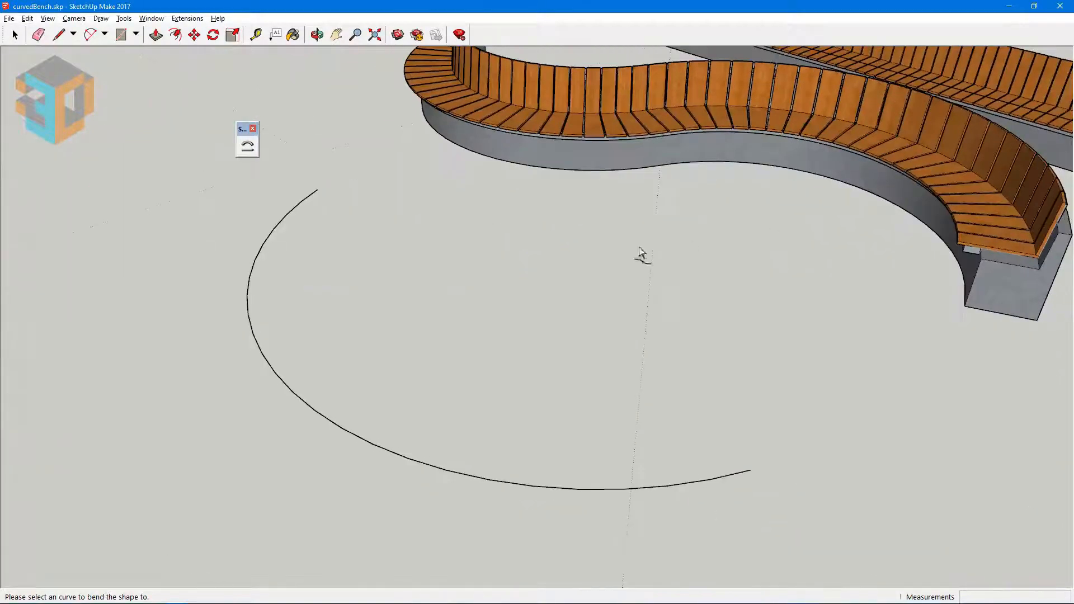
pyautogui.click(282, 386)
pyautogui.press('Return')
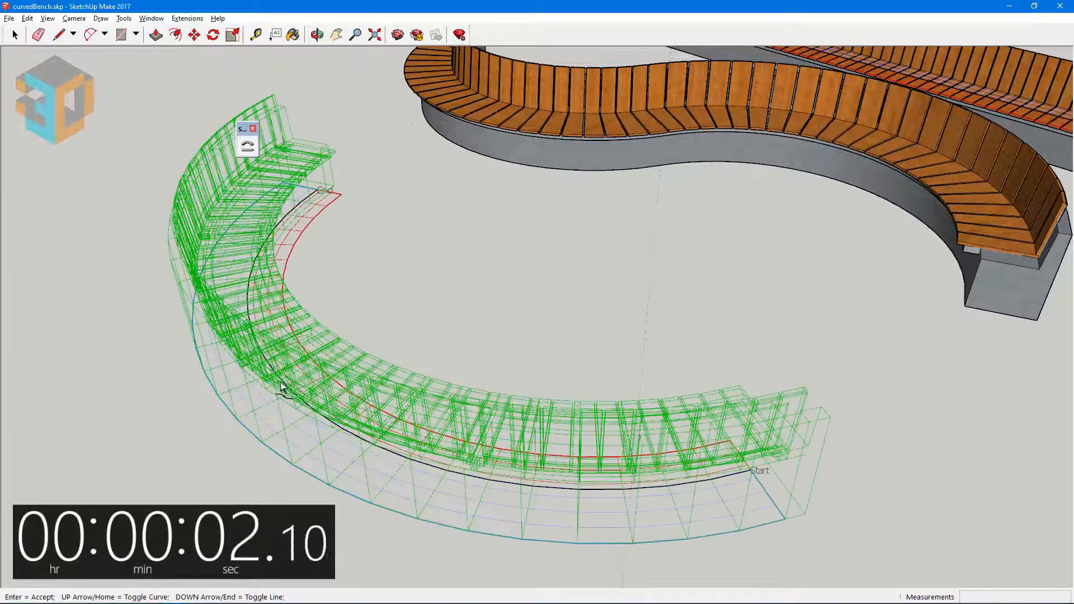
pyautogui.press('Return')
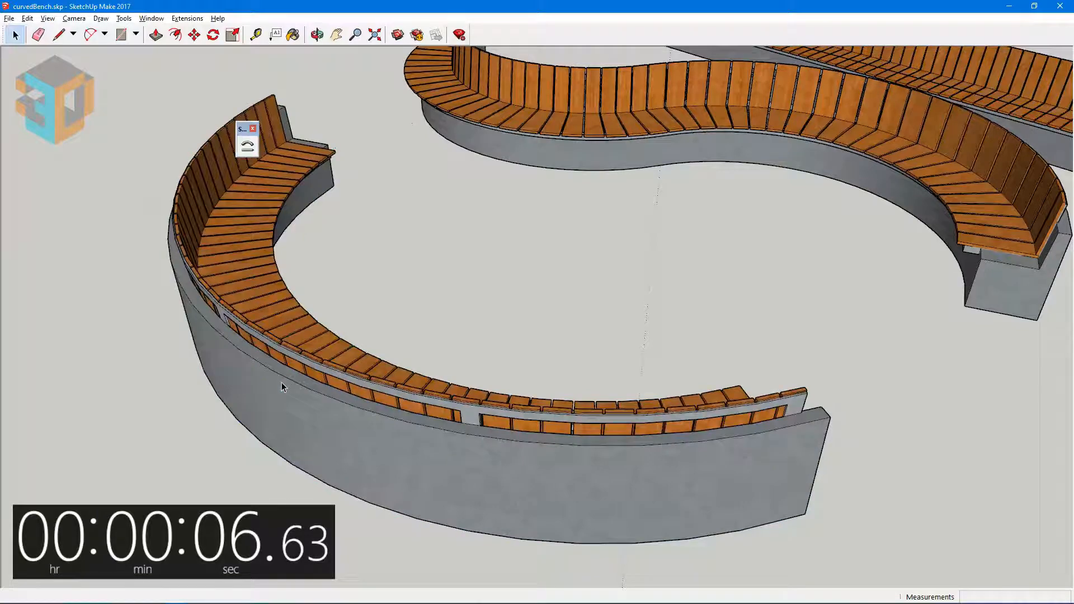
pyautogui.scroll(-5, 280, 381)
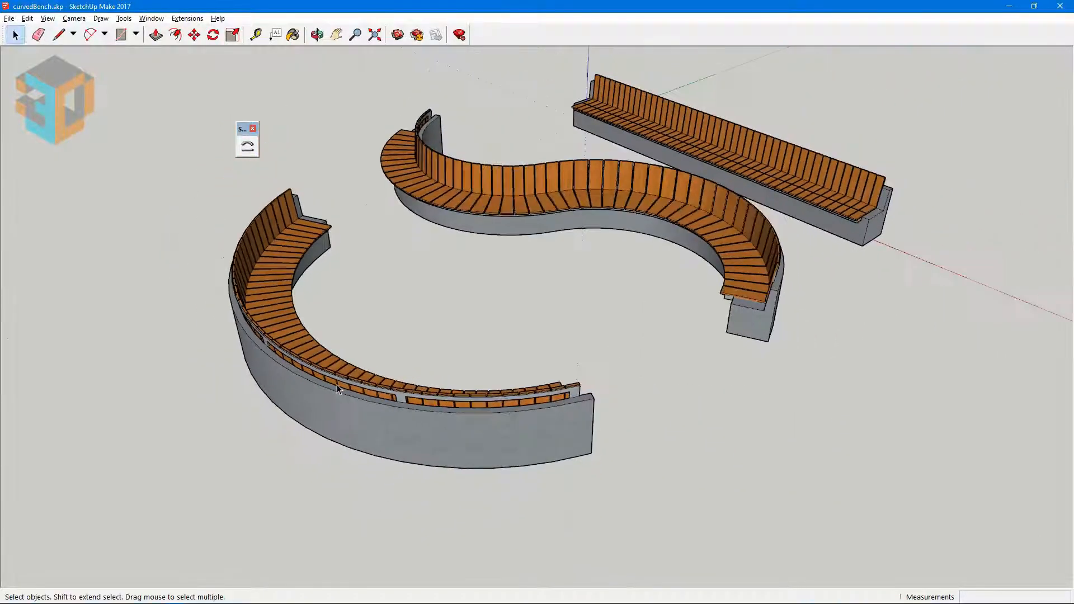
pyautogui.moveTo(573, 270); pyautogui.dragTo(155, 301, button='middle')
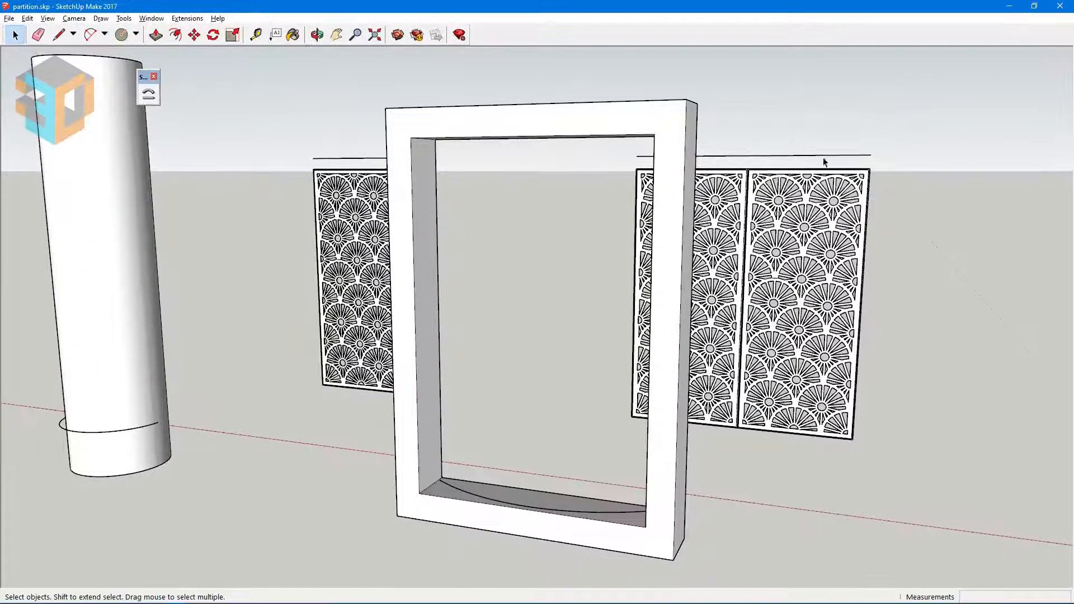
# Hide the rectangular frame and the cylindrical column so the curves beneath them are exposed.
pyautogui.rightClick(668, 209)
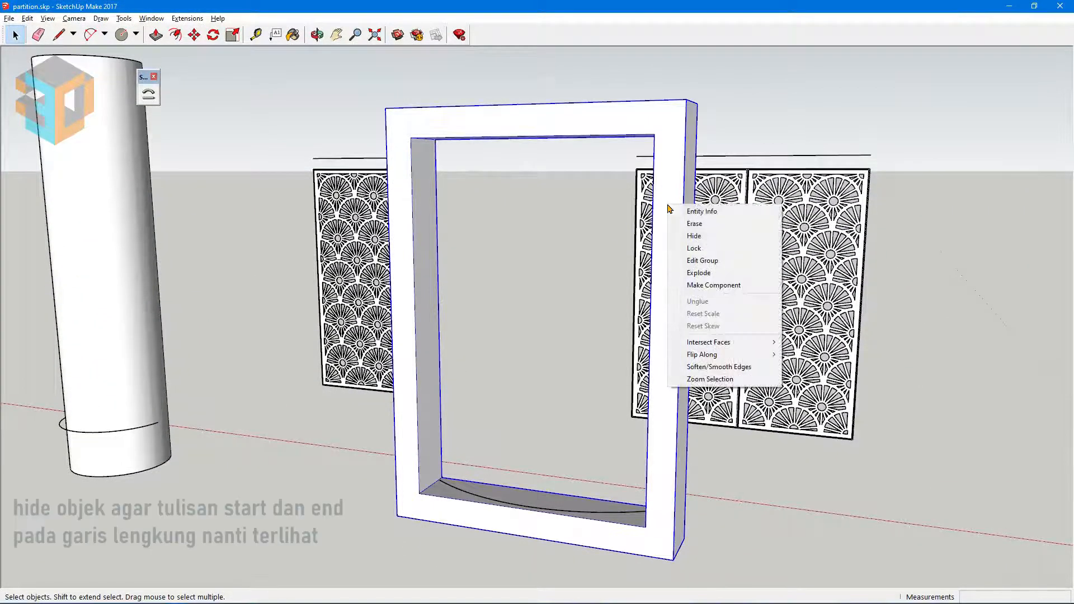
pyautogui.click(687, 235)
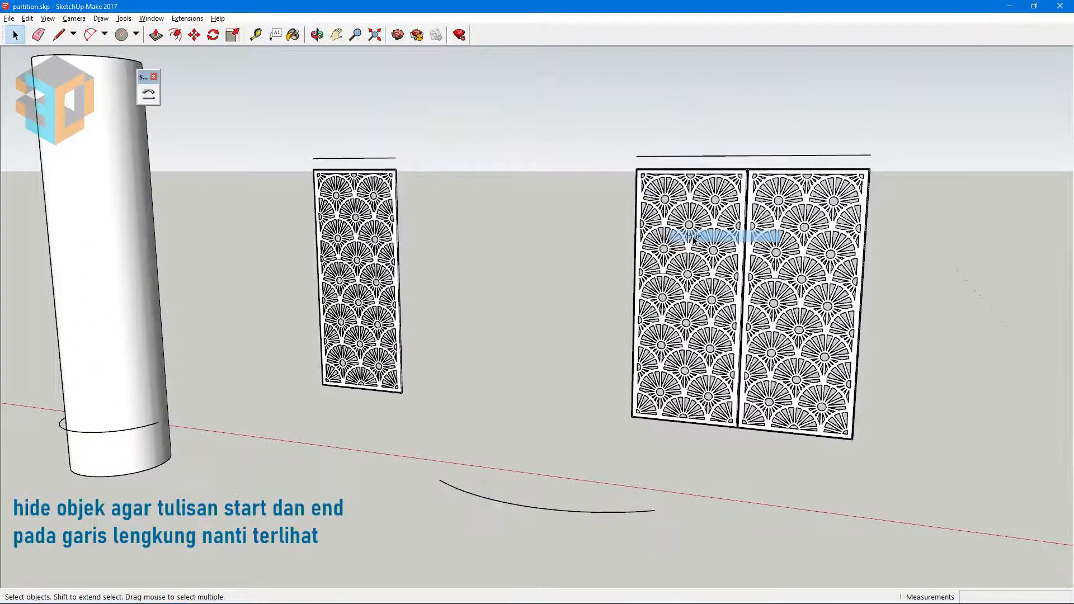
pyautogui.click(112, 261)
pyautogui.rightClick(113, 259)
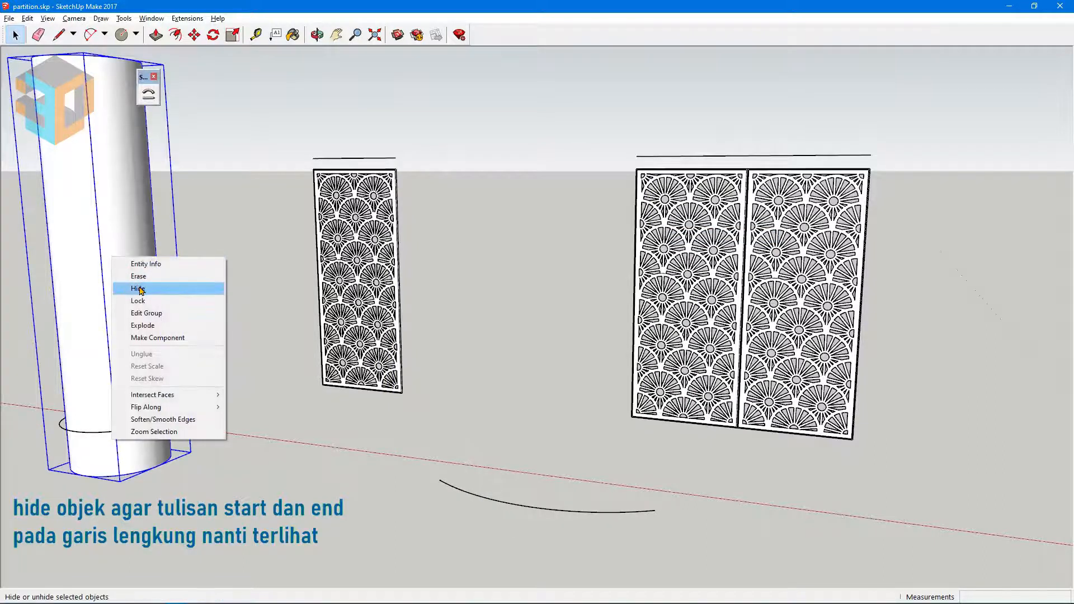
pyautogui.click(139, 288)
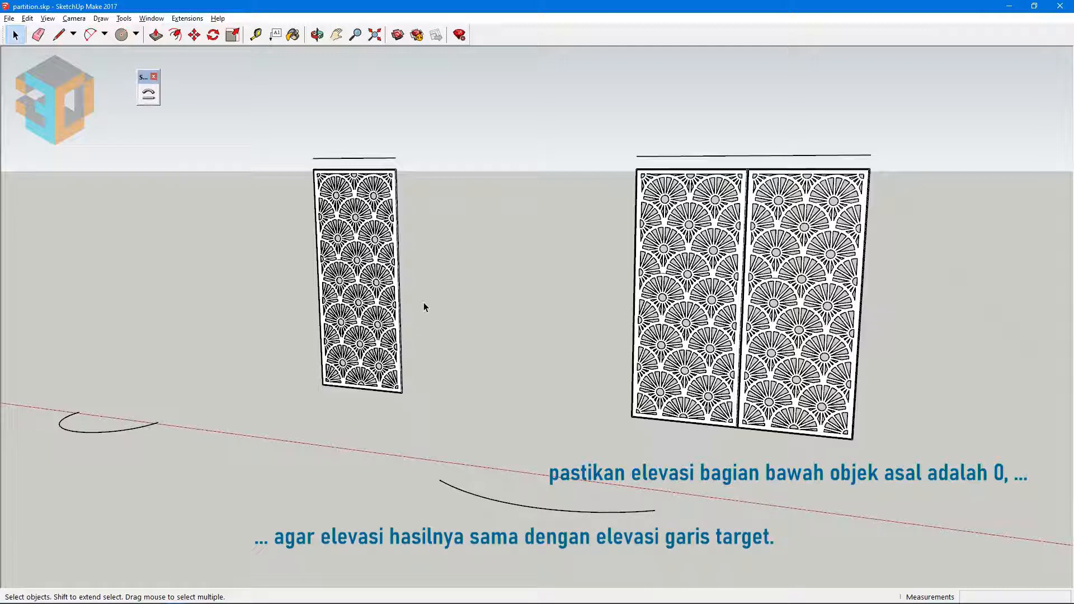
# Bend the double patterned panel along the wide shallow arc with Shape Bender, using the line above it as reference and reversing both line directions.
pyautogui.click(668, 282)
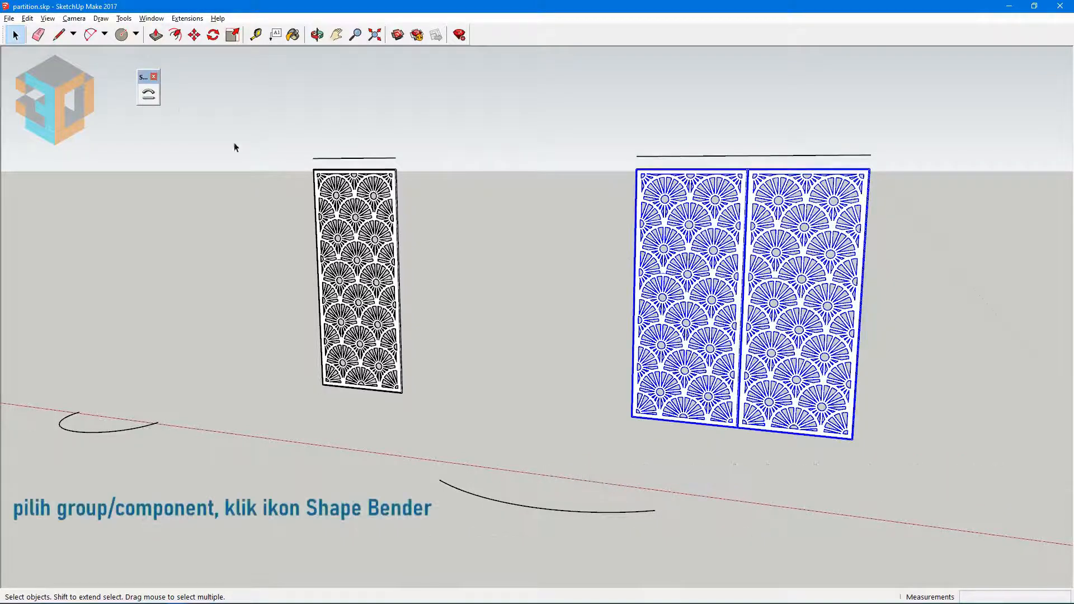
pyautogui.click(149, 95)
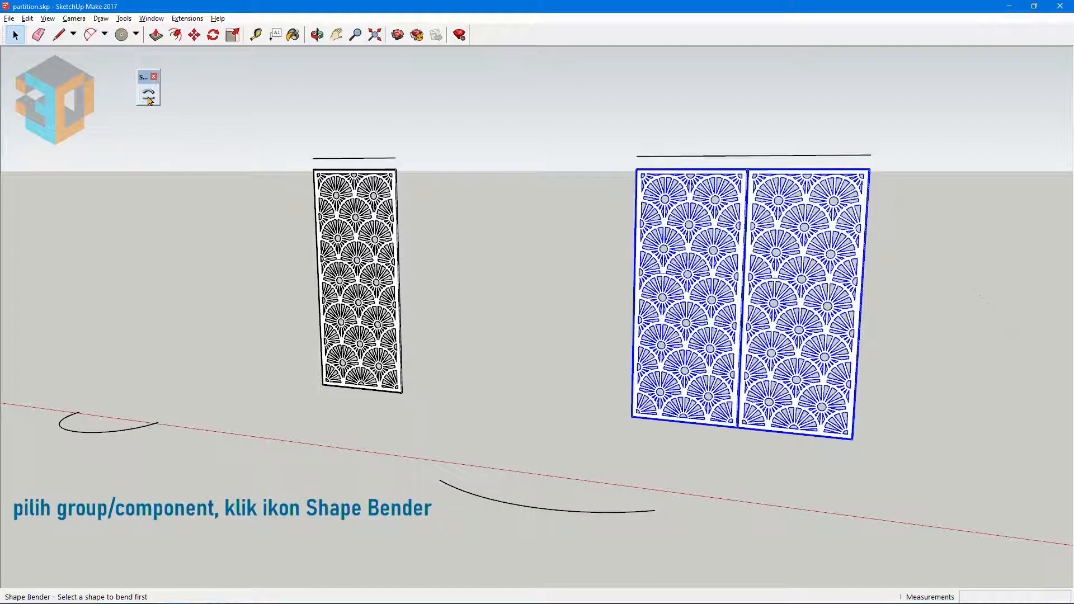
pyautogui.click(646, 158)
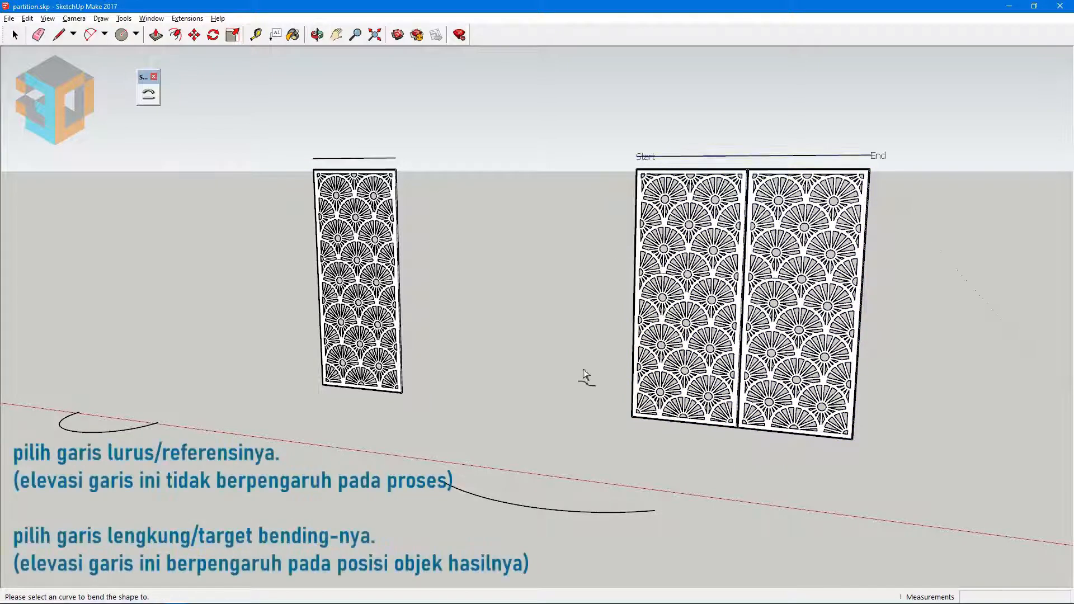
pyautogui.click(565, 511)
pyautogui.press('Return')
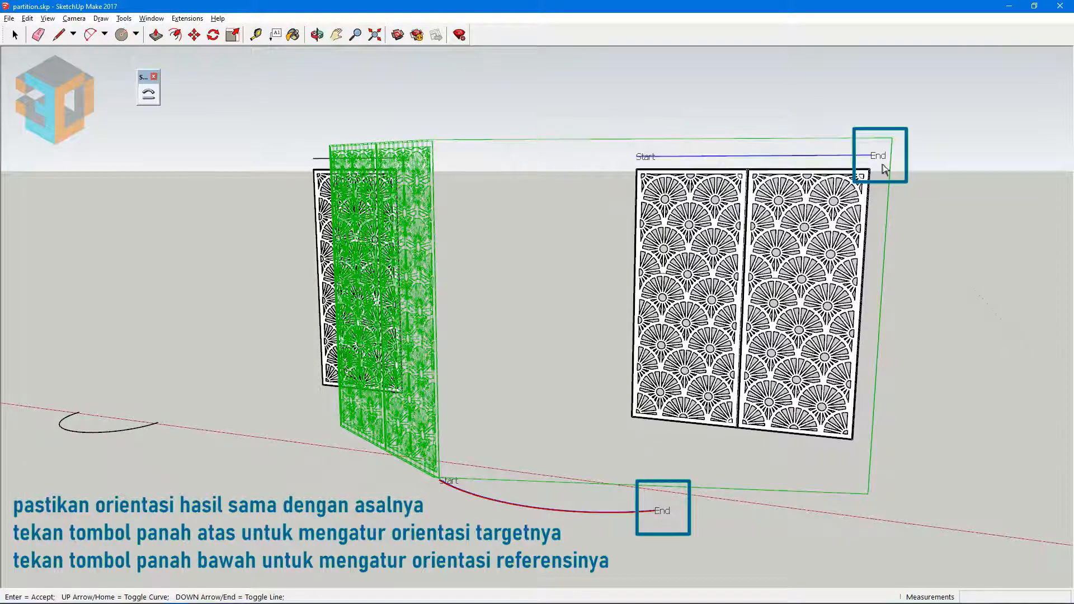
pyautogui.press('Up')
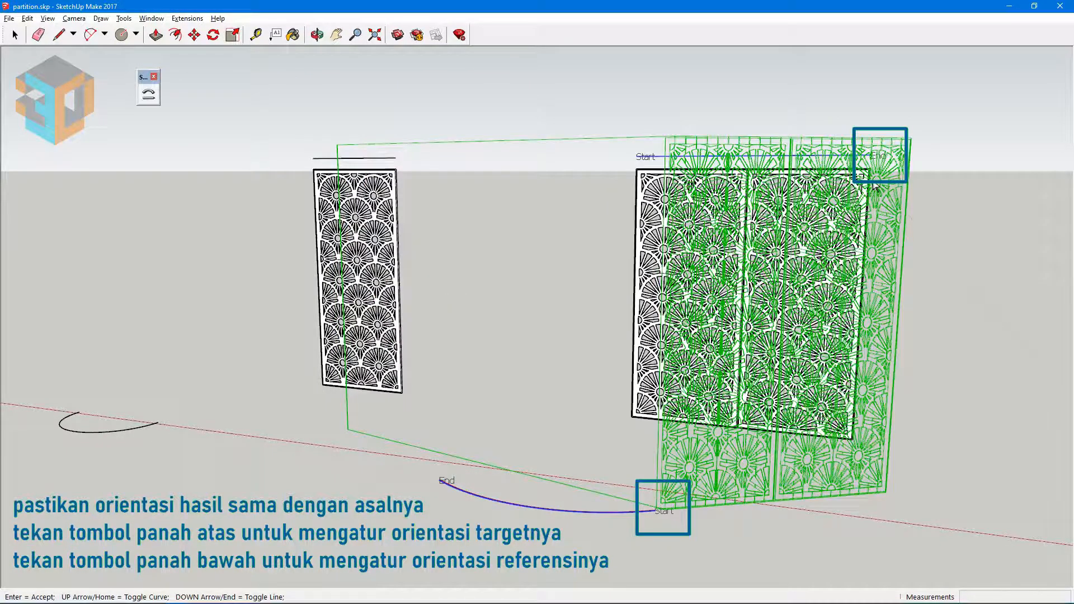
pyautogui.press('Up')
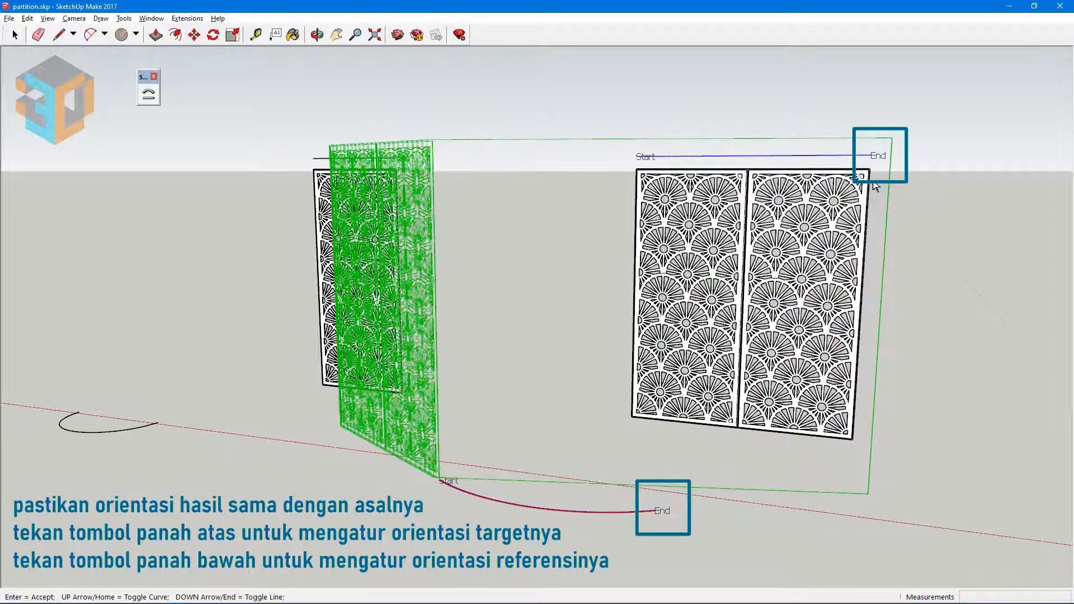
pyautogui.press('Down')
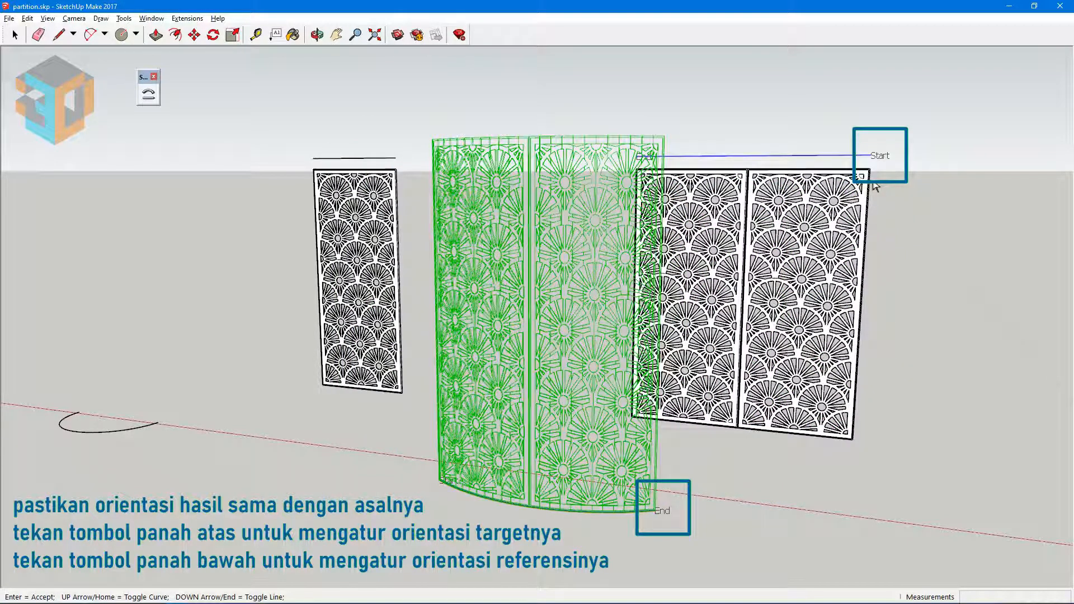
pyautogui.press('Up')
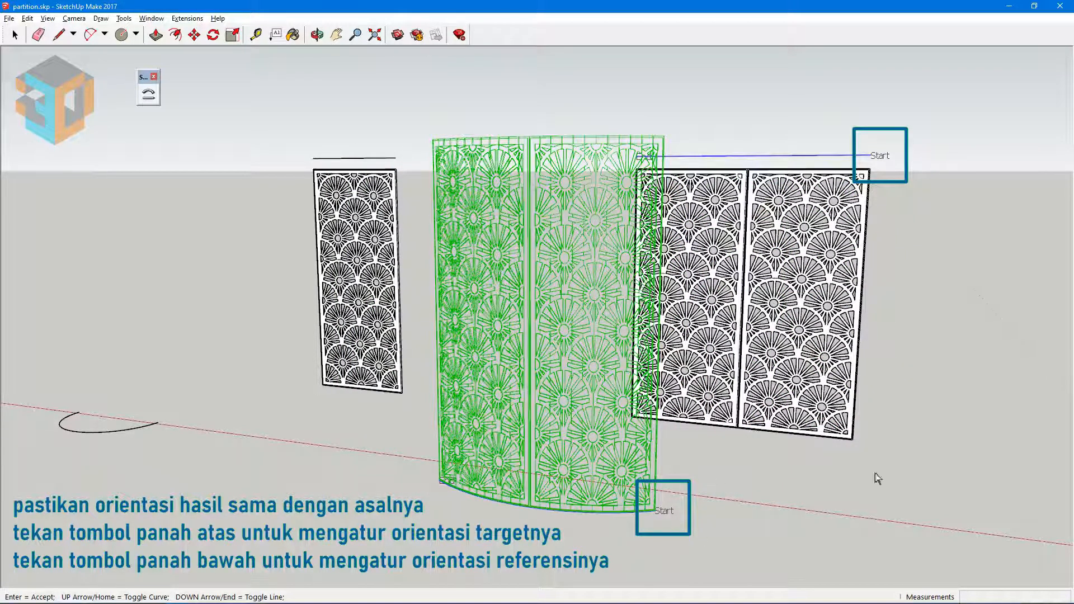
pyautogui.press('Return')
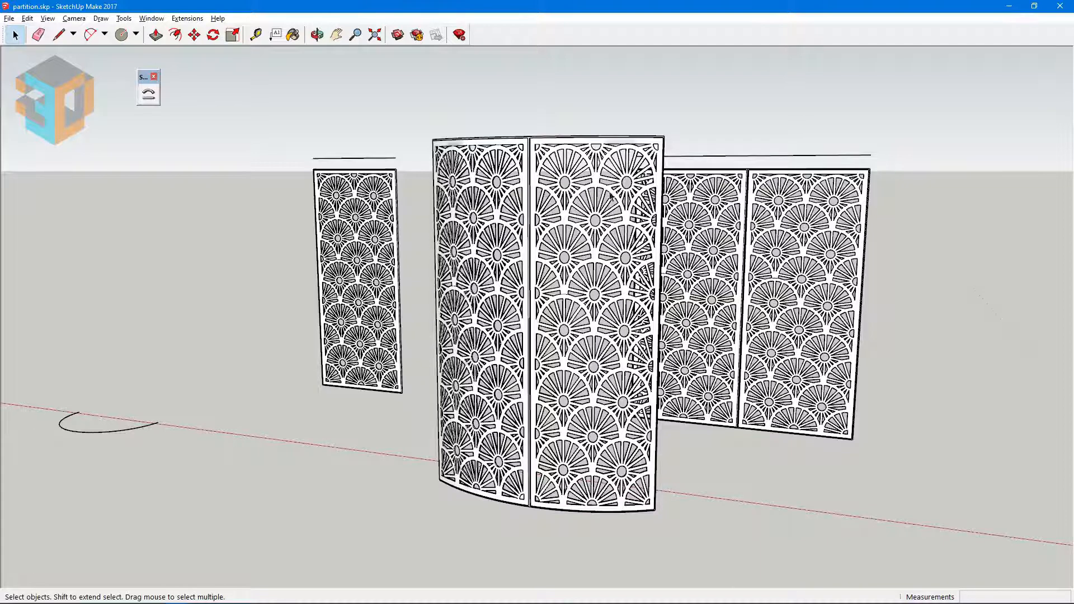
# Bend the single patterned panel along the small C-shaped curve with Shape Bender, using the straight line above it as reference.
pyautogui.click(358, 216)
pyautogui.click(148, 94)
pyautogui.click(347, 159)
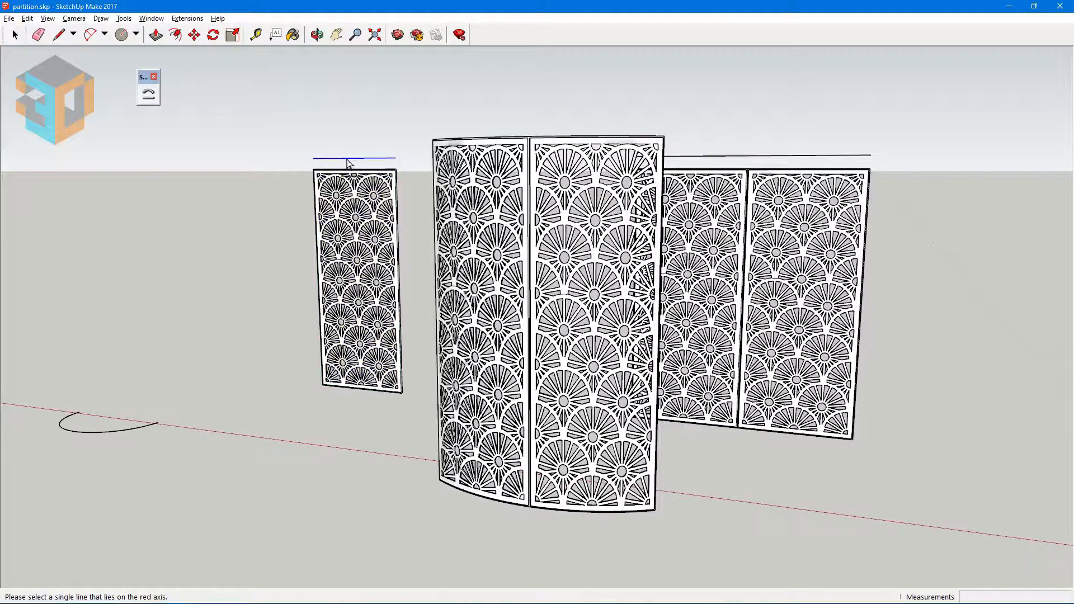
pyautogui.click(139, 429)
pyautogui.press('Return')
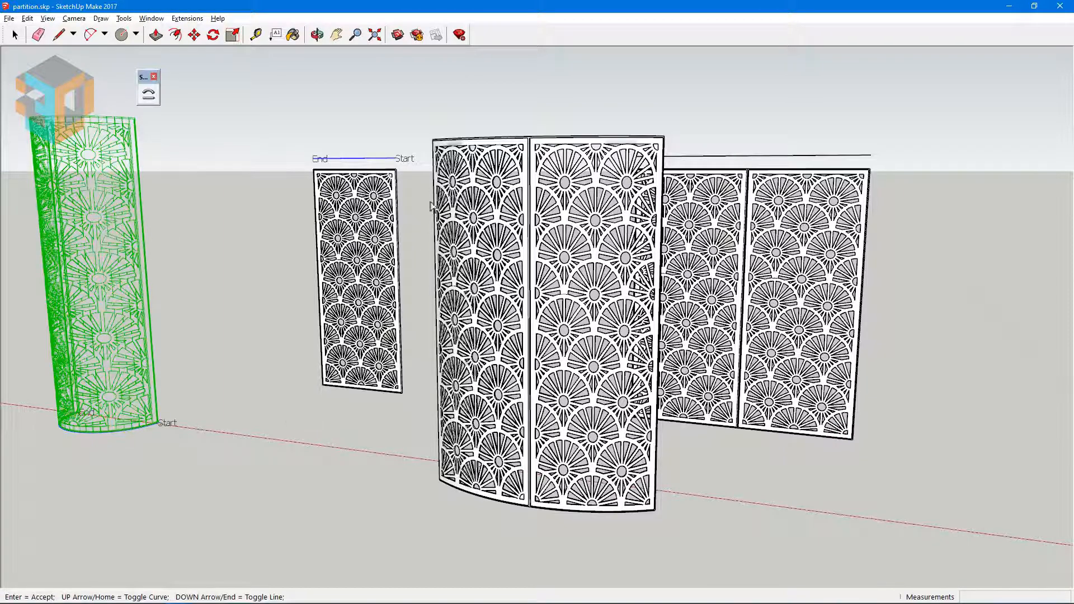
pyautogui.press('Return')
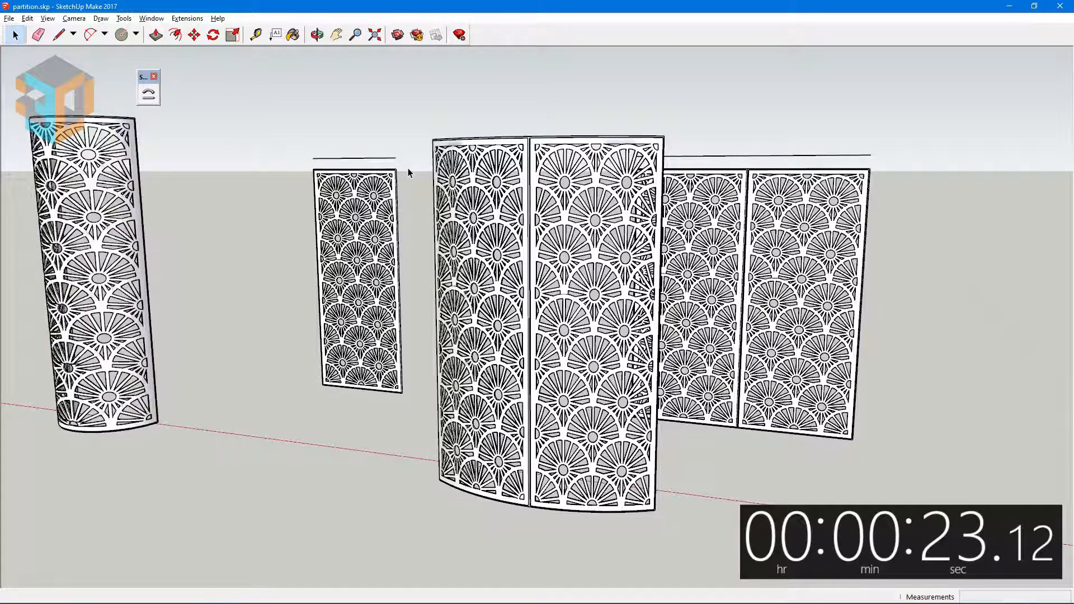
# Place a copy of the narrow curved panel behind the original, using its lower corner as the base point.
pyautogui.scroll(6, 97, 419)
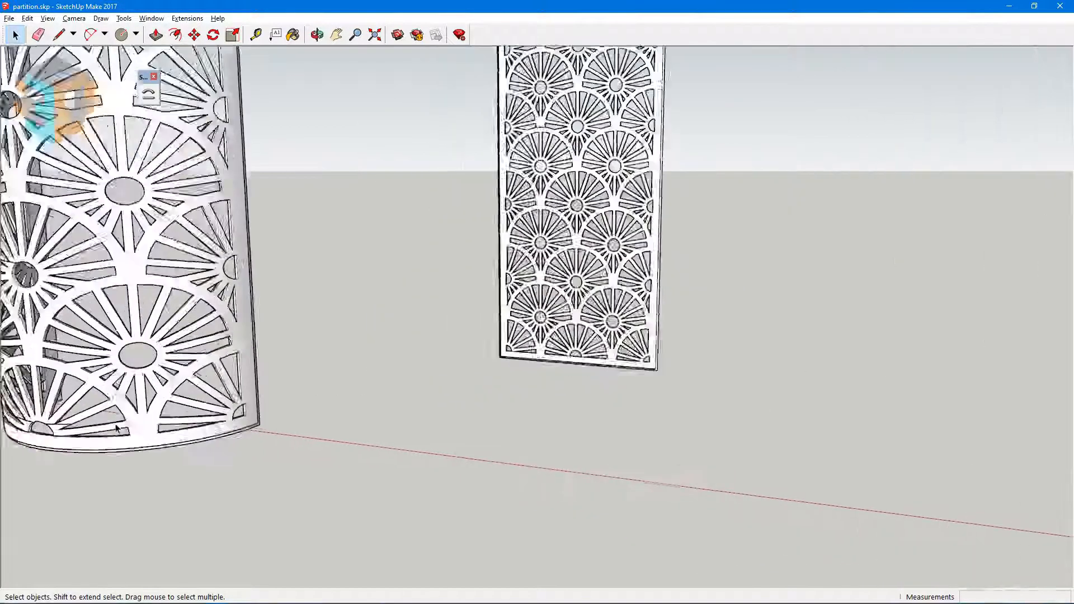
pyautogui.moveTo(250, 413); pyautogui.dragTo(281, 438, button='middle')
pyautogui.click(315, 399)
pyautogui.scroll(-2, 316, 400)
pyautogui.press('m')
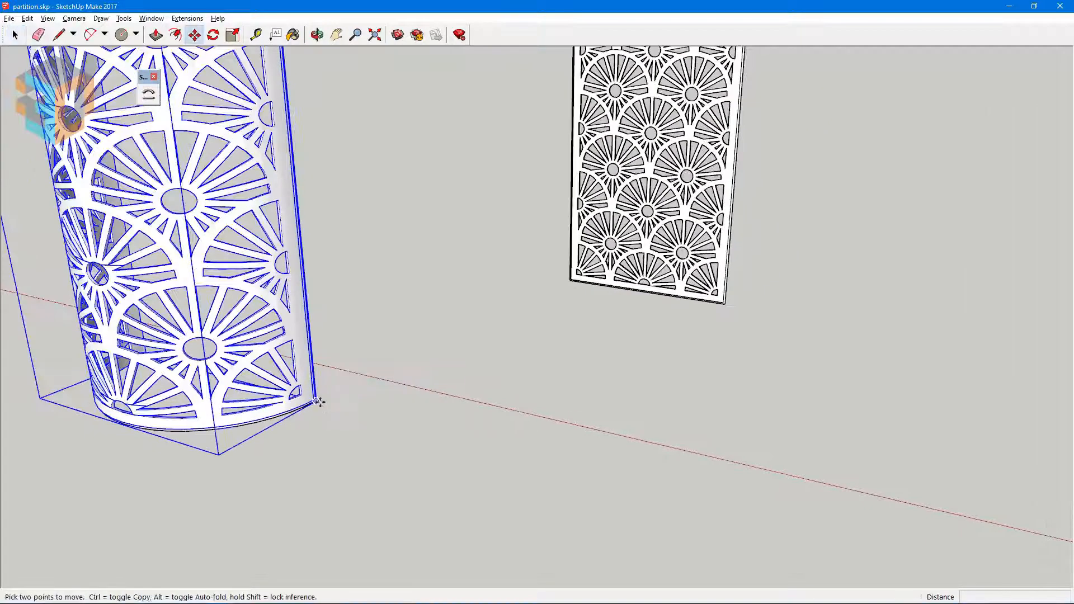
pyautogui.press('ctrl')
pyautogui.click(316, 401)
pyautogui.click(456, 322)
# Mirror the copied curved panel along the green axis with a negative Scale, so that it faces the original.
pyautogui.scroll(-3, 419, 498)
pyautogui.press('s')
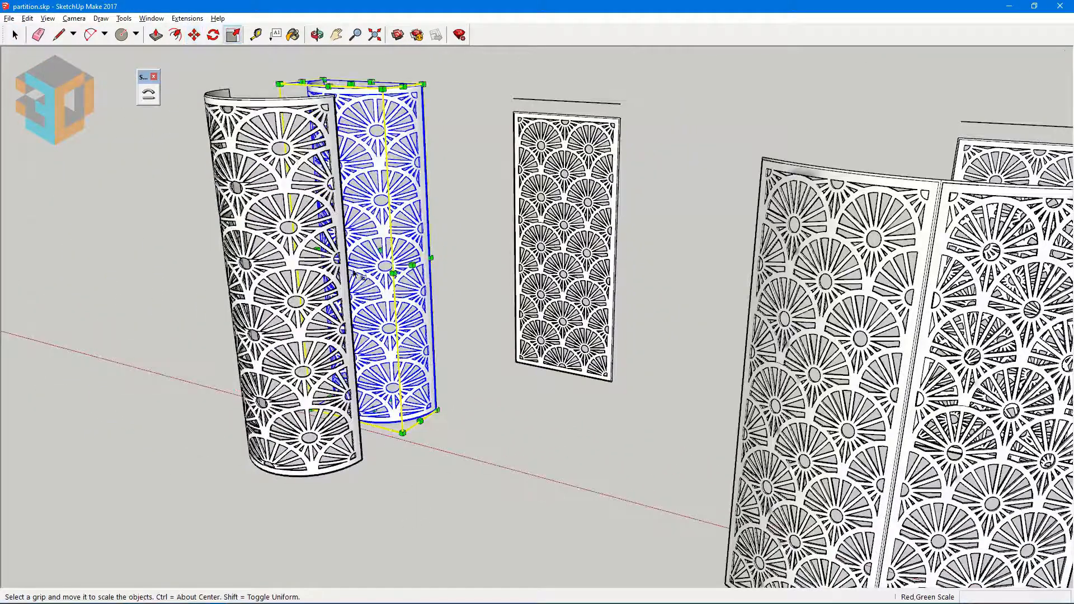
pyautogui.click(346, 264)
pyautogui.press('ctrl')
pyautogui.click(406, 242)
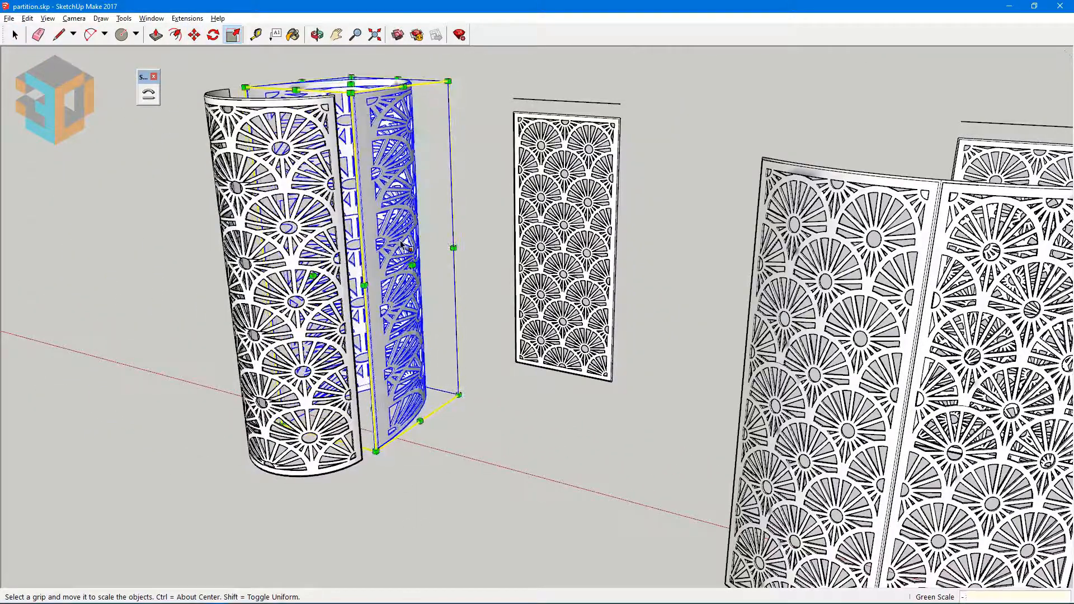
# Move the mirrored panel by its lower corner onto the original panel's lower corner so both halves form a closed column cladding.
pyautogui.scroll(3, 386, 448)
pyautogui.press('m')
pyautogui.click(414, 426)
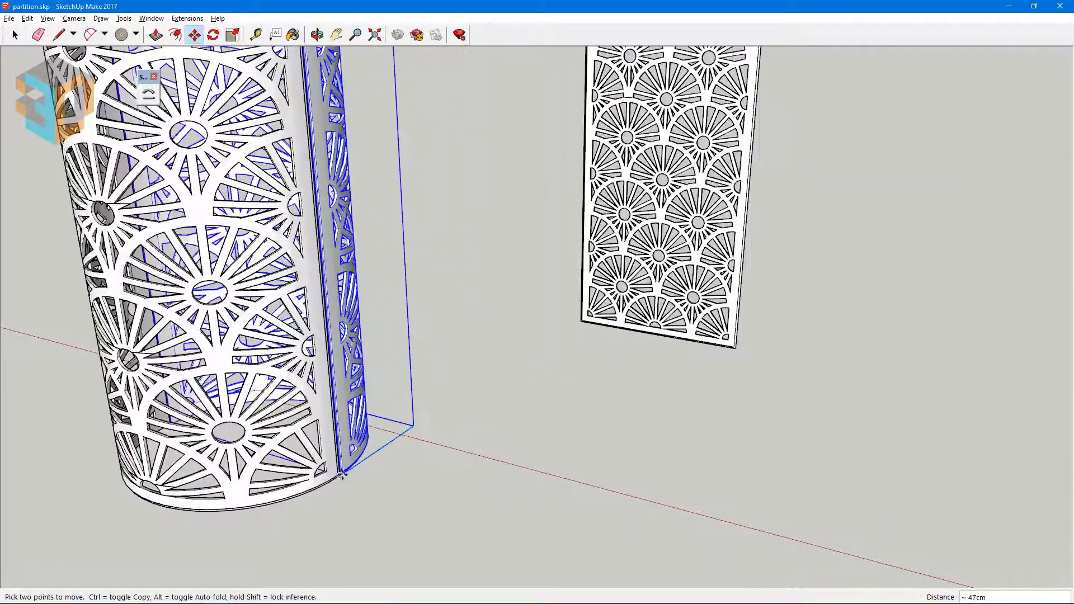
pyautogui.click(340, 476)
pyautogui.press('space')
pyautogui.click(681, 436)
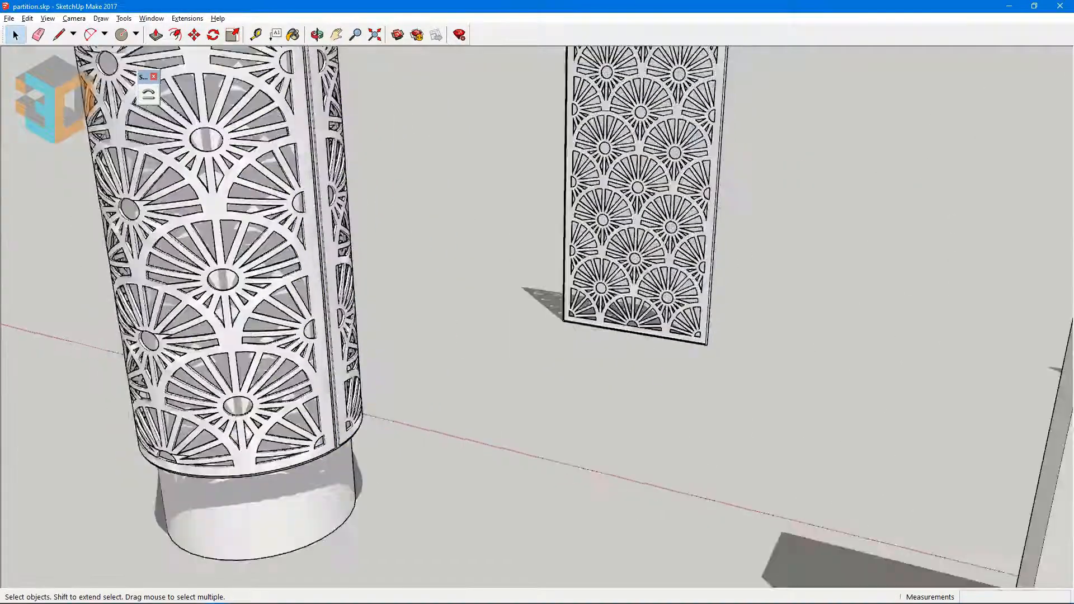
pyautogui.scroll(-5, 682, 437)
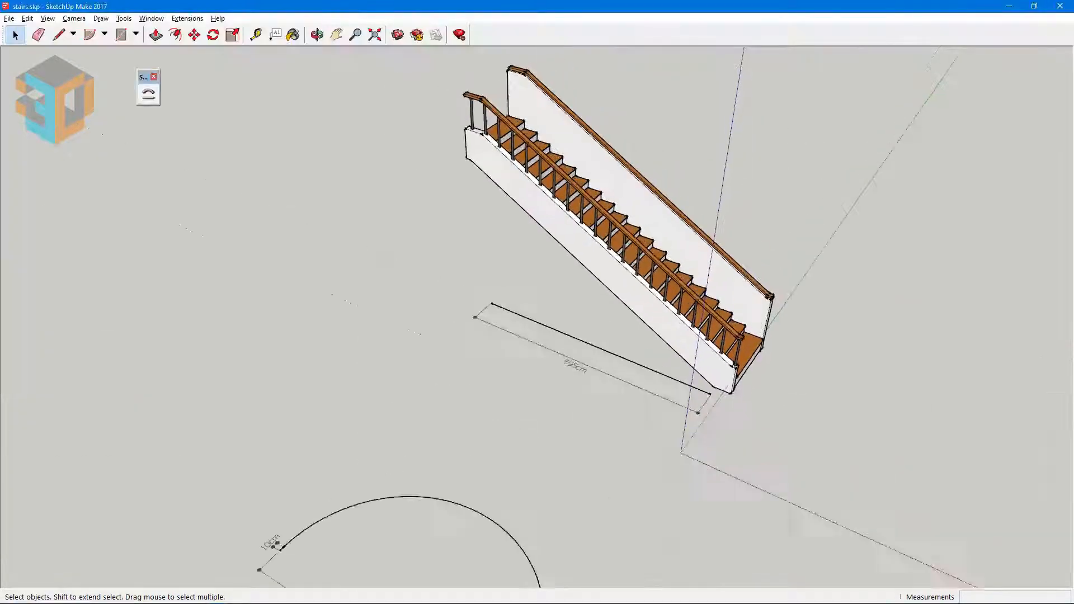
# Bend the straight staircase along the large arc with Shape Bender, using the straight line beside it as reference and reversing both line directions.
pyautogui.scroll(2, 734, 56)
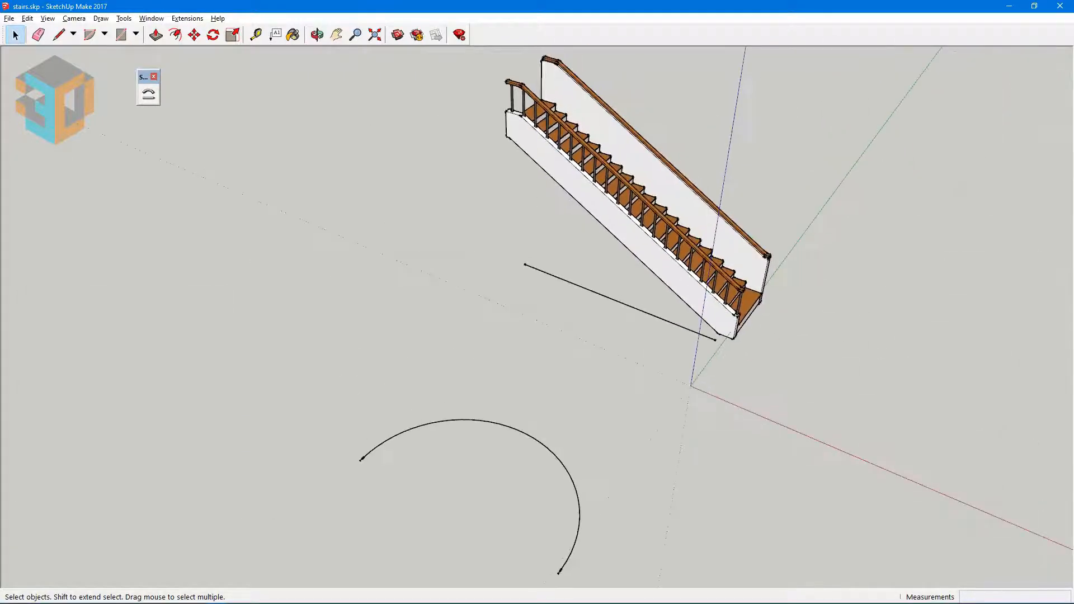
pyautogui.click(651, 239)
pyautogui.click(149, 94)
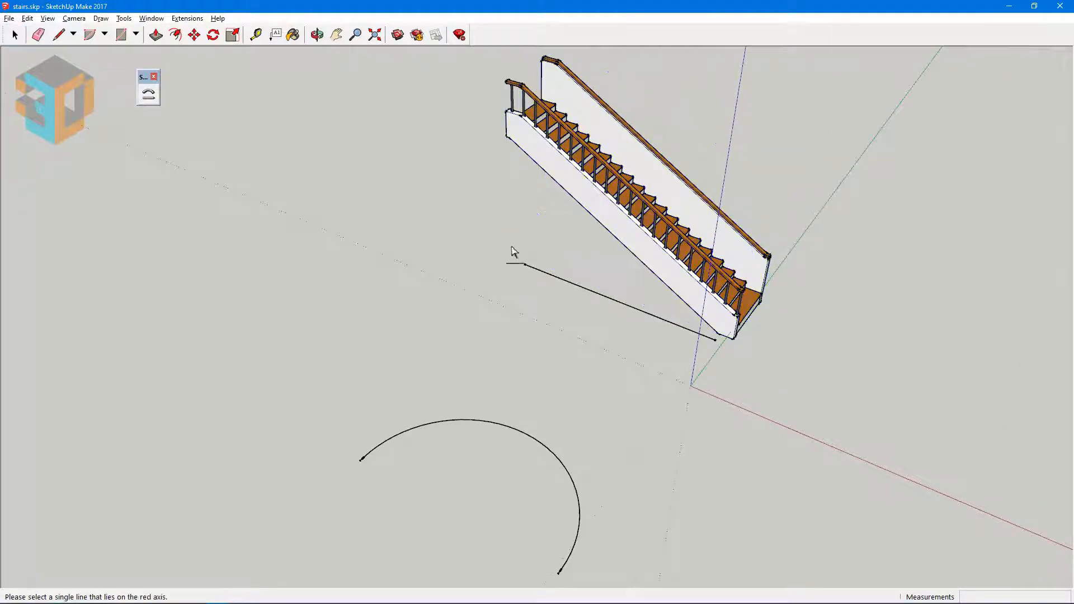
pyautogui.click(542, 272)
pyautogui.click(482, 420)
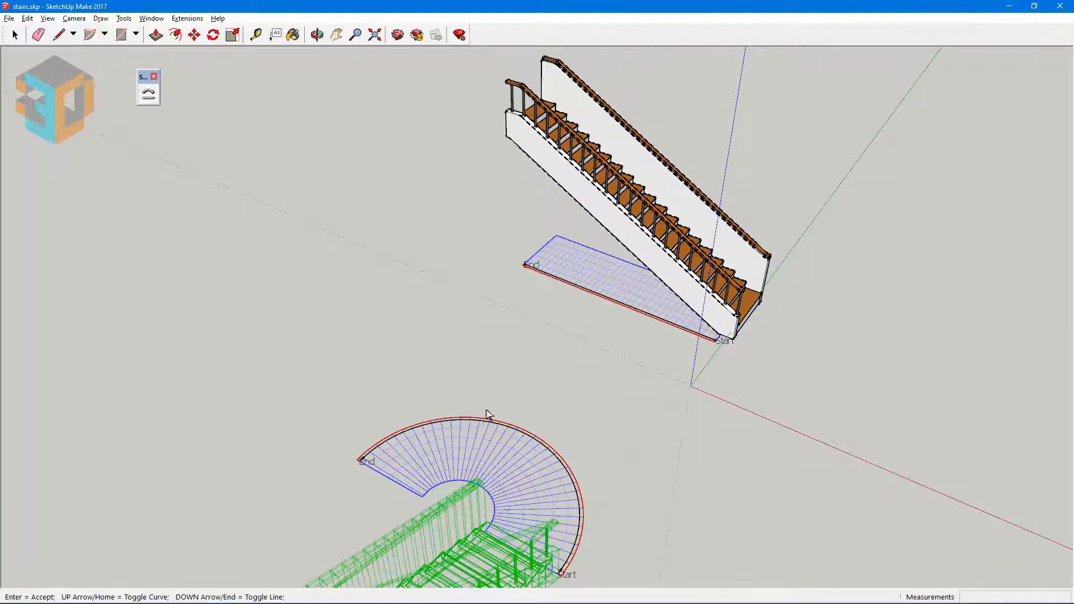
pyautogui.press('Up')
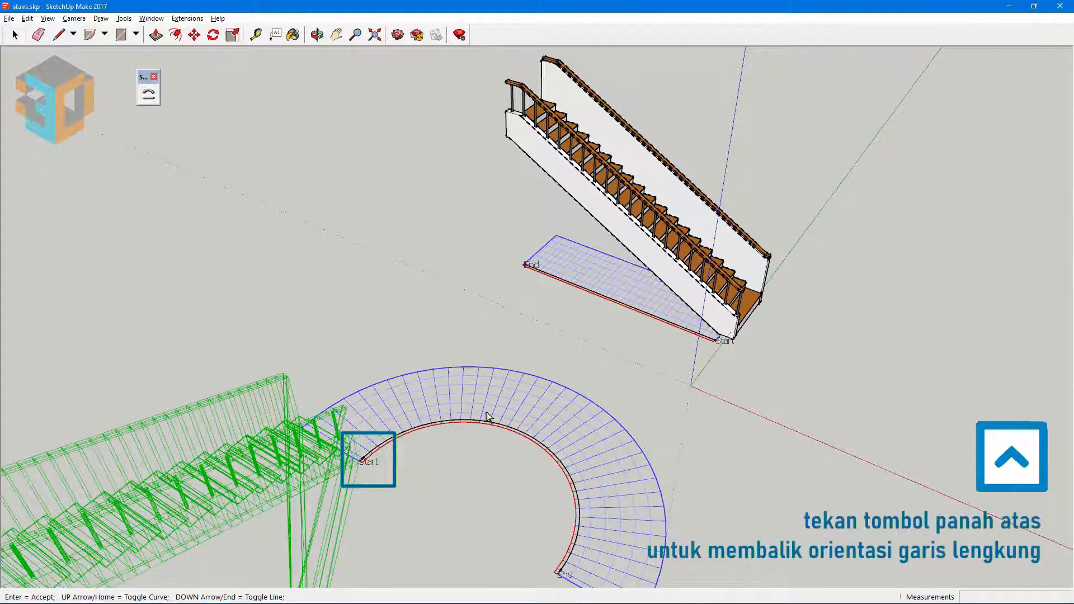
pyautogui.press('Down')
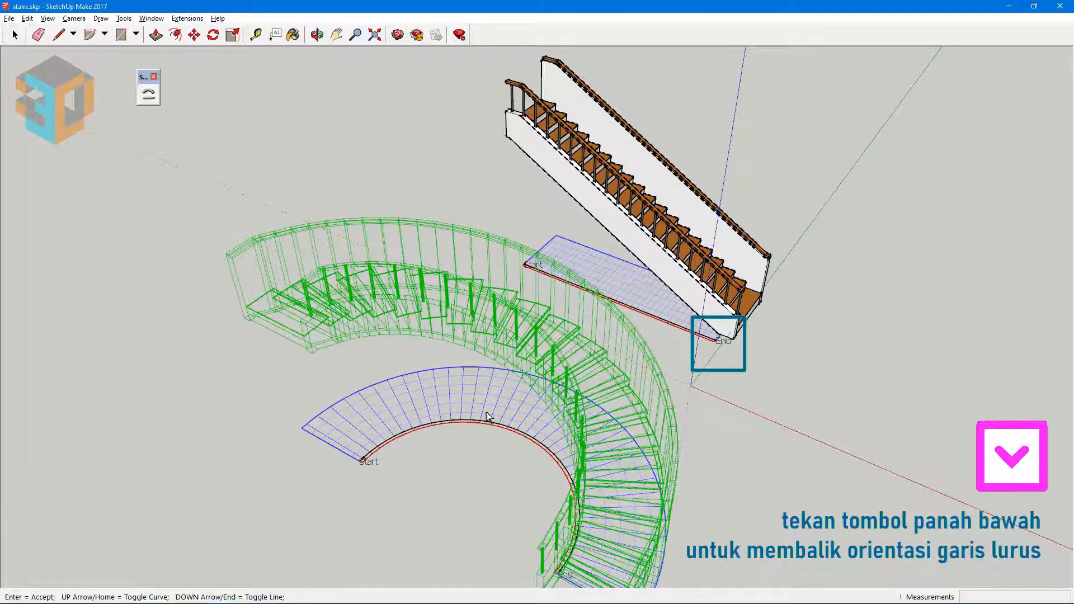
pyautogui.press('Return')
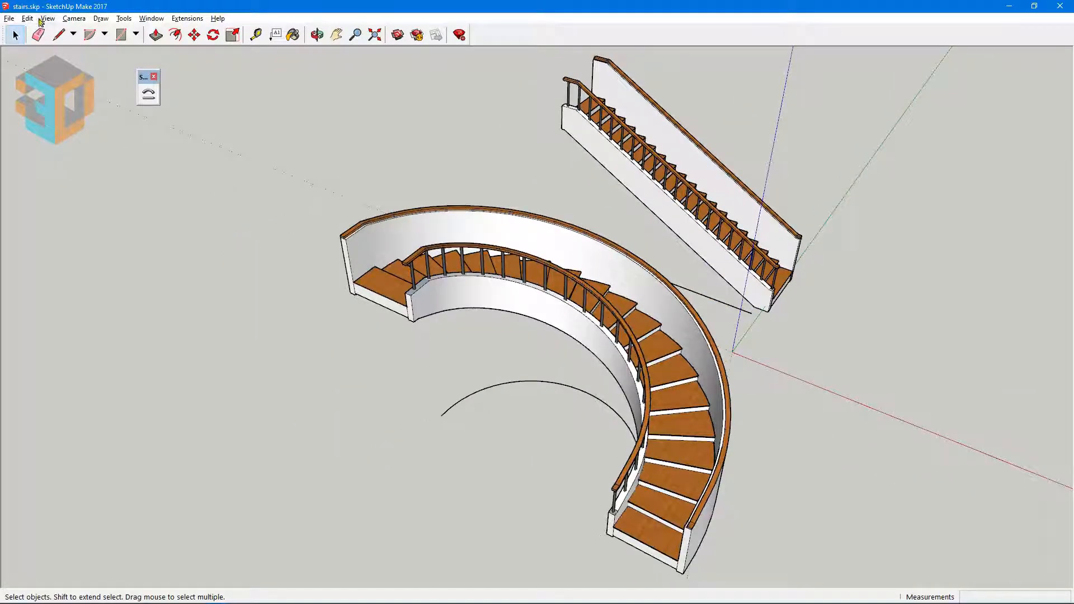
# Unhide the upper and lower floor slabs with their low walls around the curved staircase.
pyautogui.click(27, 18)
pyautogui.moveTo(167, 179)
pyautogui.click(216, 208)
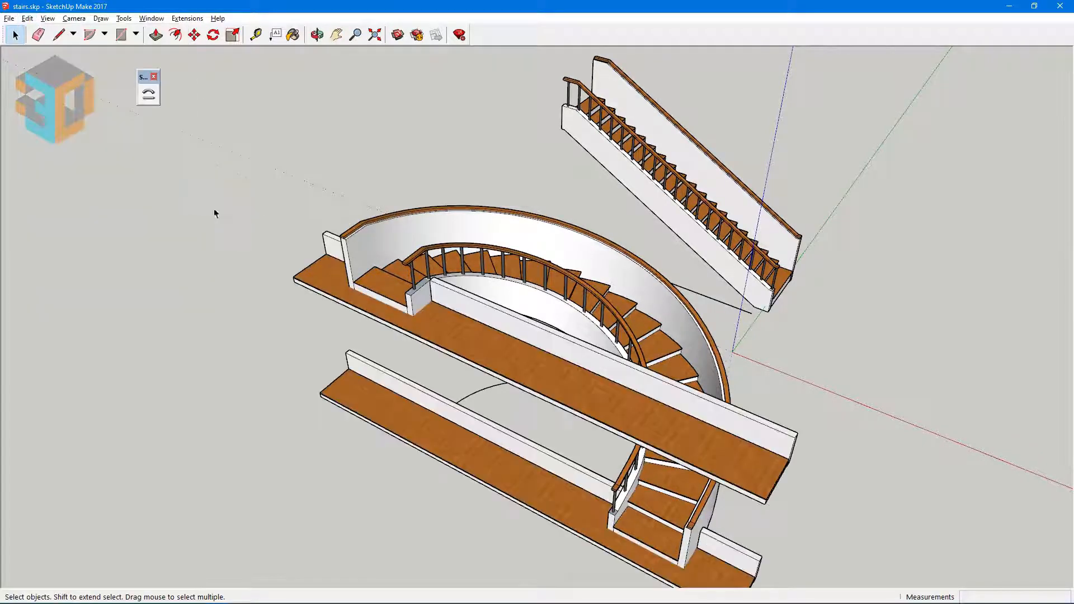
# Move the curved staircase by its bottom outer corner onto the lower floor so it meets the end of the low wall.
pyautogui.scroll(10, 671, 492)
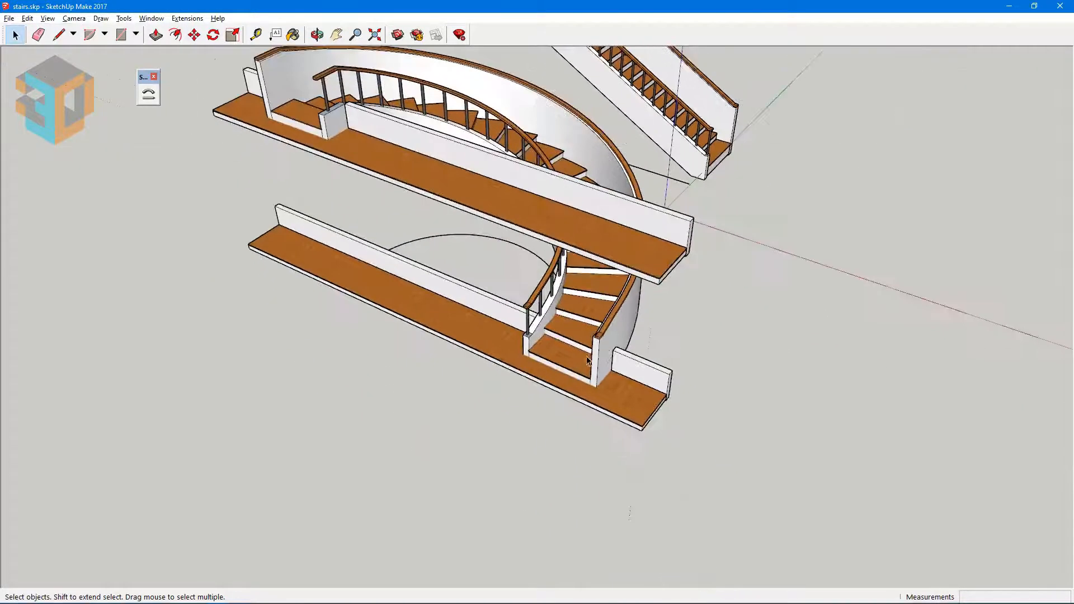
pyautogui.click(554, 365)
pyautogui.press('m')
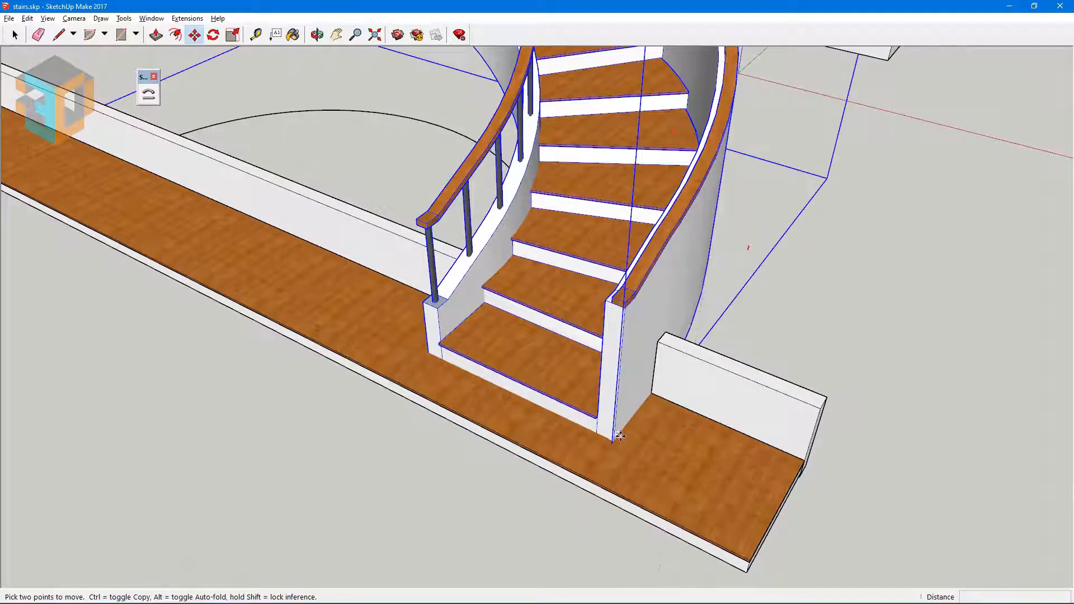
pyautogui.click(615, 441)
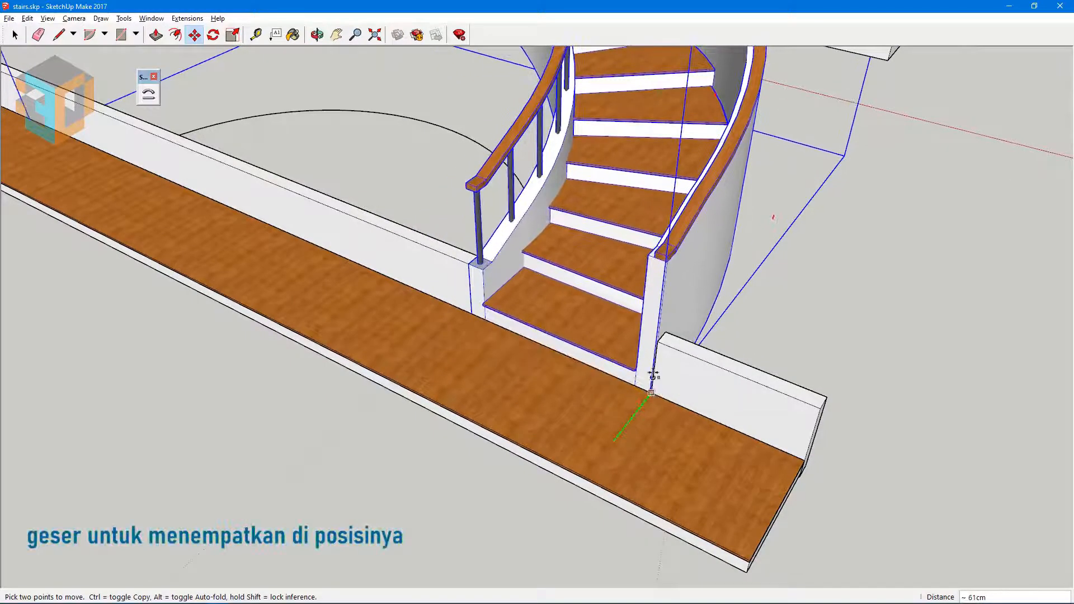
pyautogui.click(656, 343)
pyautogui.scroll(5, 646, 358)
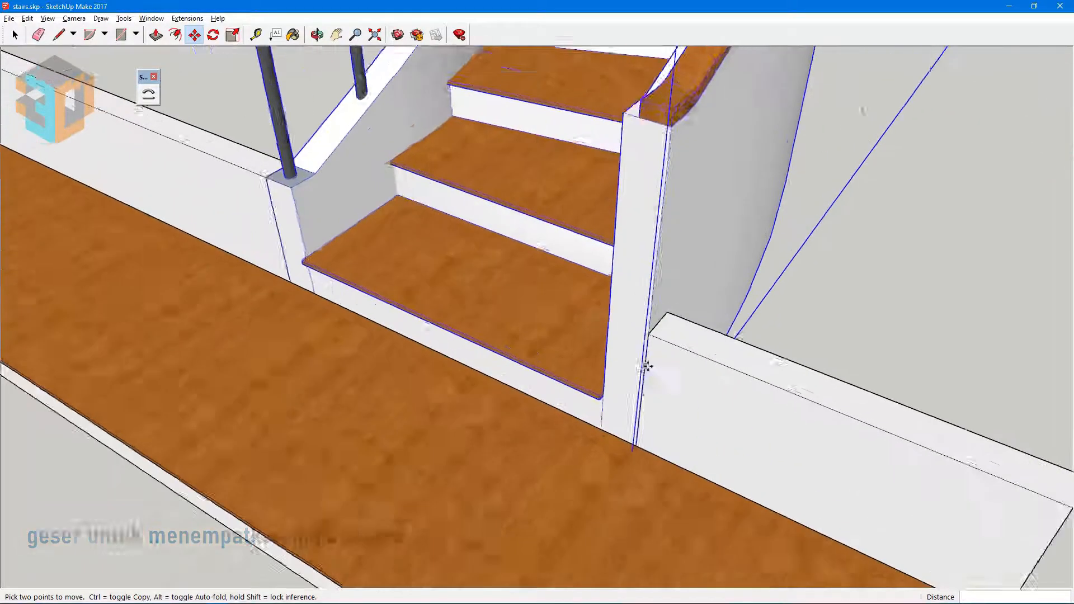
pyautogui.press('space')
pyautogui.scroll(-10, 979, 259)
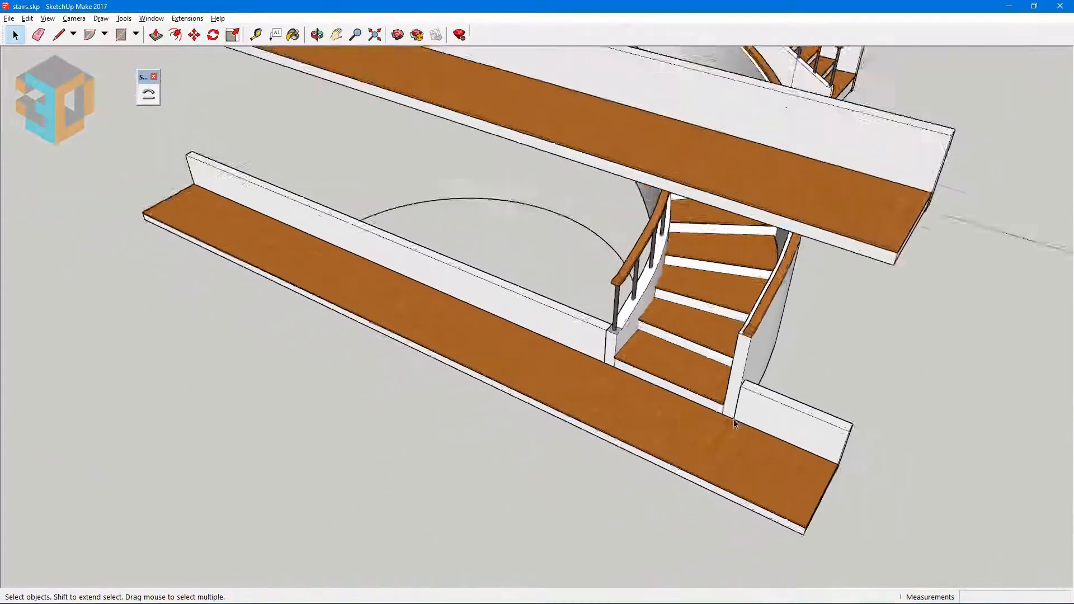
pyautogui.moveTo(733, 418); pyautogui.dragTo(532, 59, button='middle')
pyautogui.scroll(4, 530, 85)
pyautogui.scroll(-1, 516, 126)
pyautogui.moveTo(515, 125); pyautogui.dragTo(451, 185, button='middle')
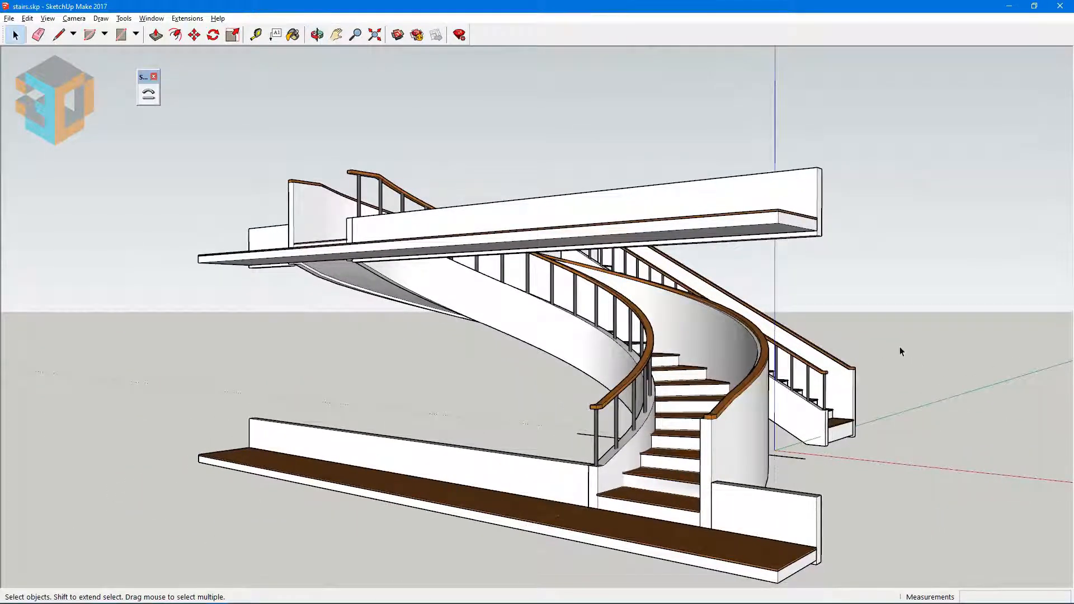